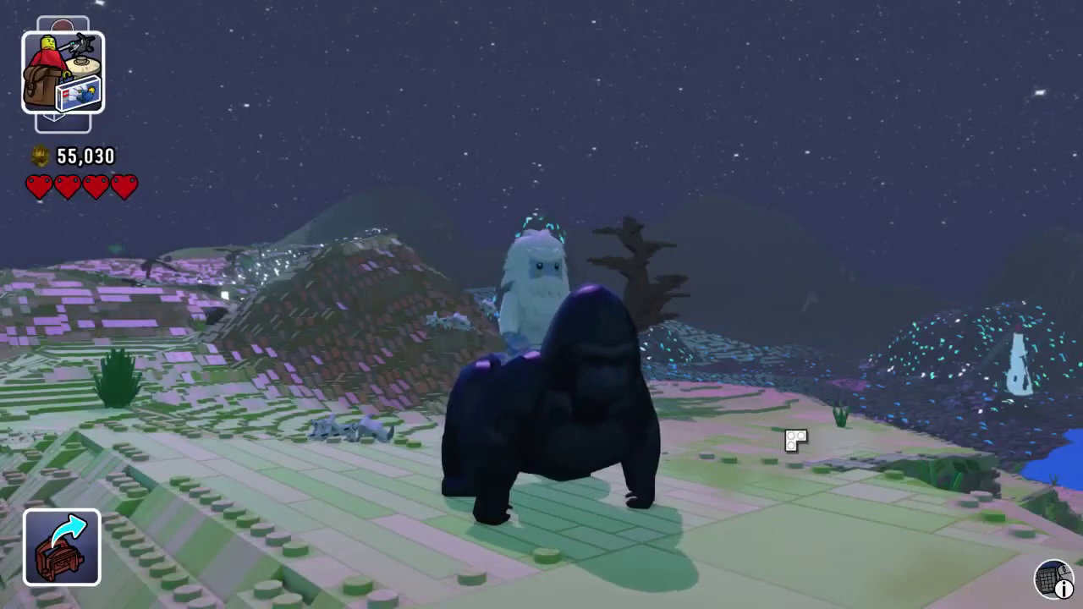
- Look through the Characters and Vehicles categories of the in-game inventory and close it
key(a)
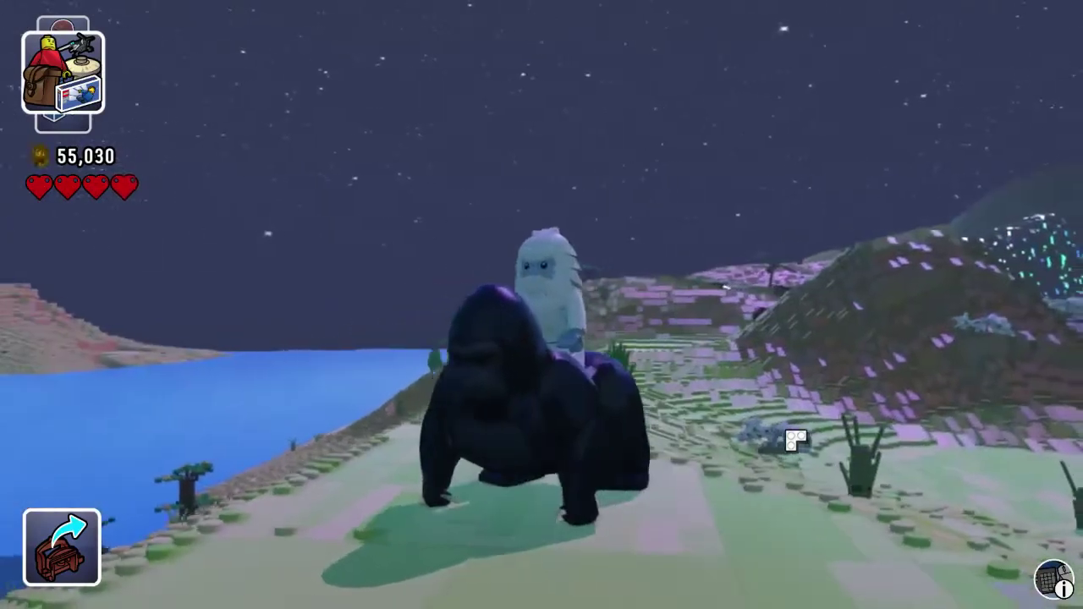
key(d)
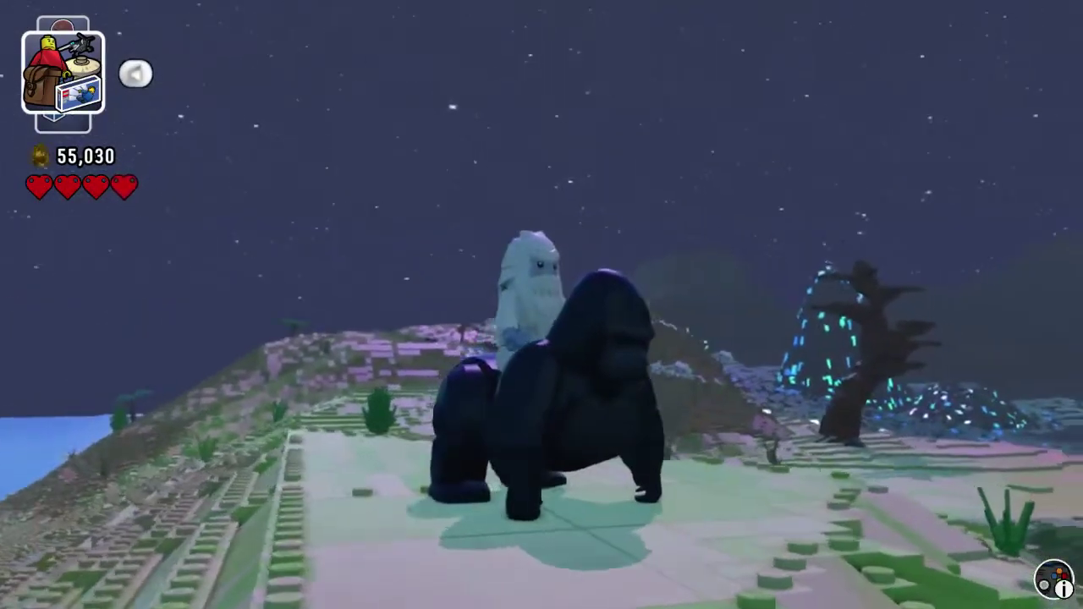
key(d)
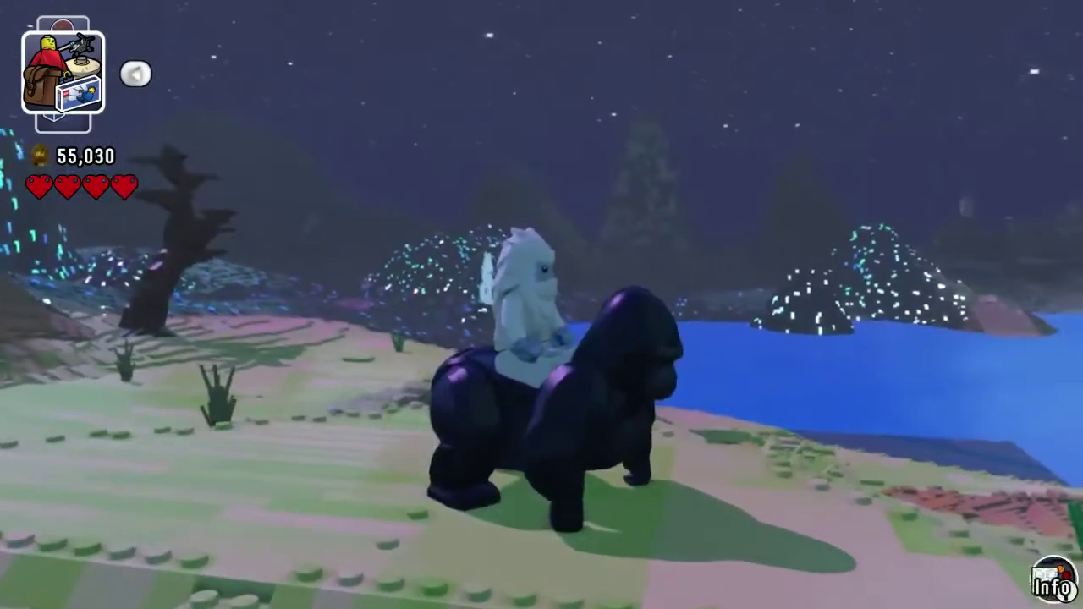
key(Left)
click(228, 72)
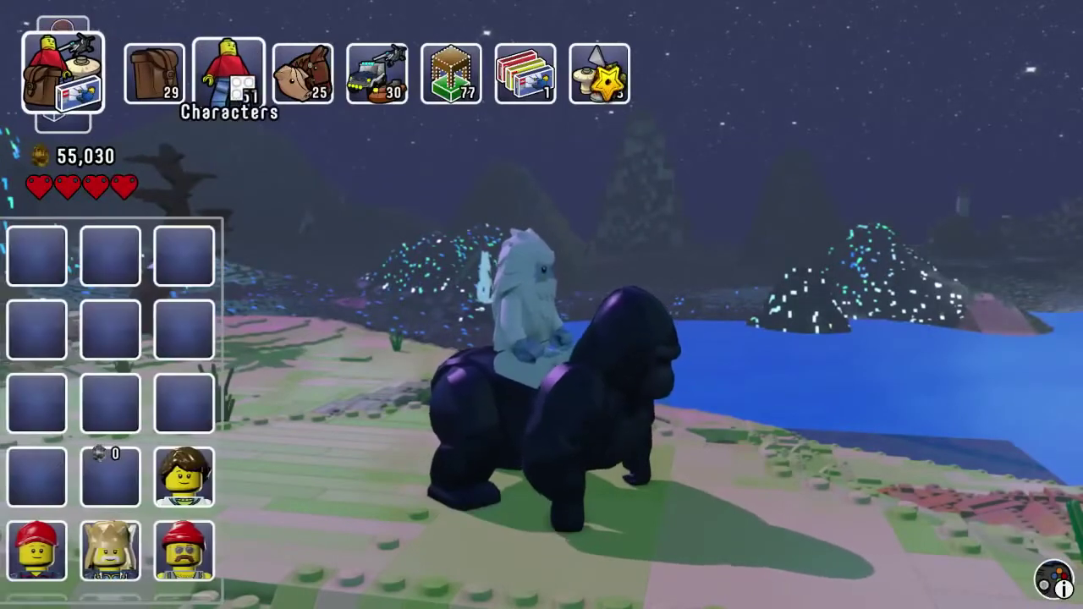
mouse_move(390, 84)
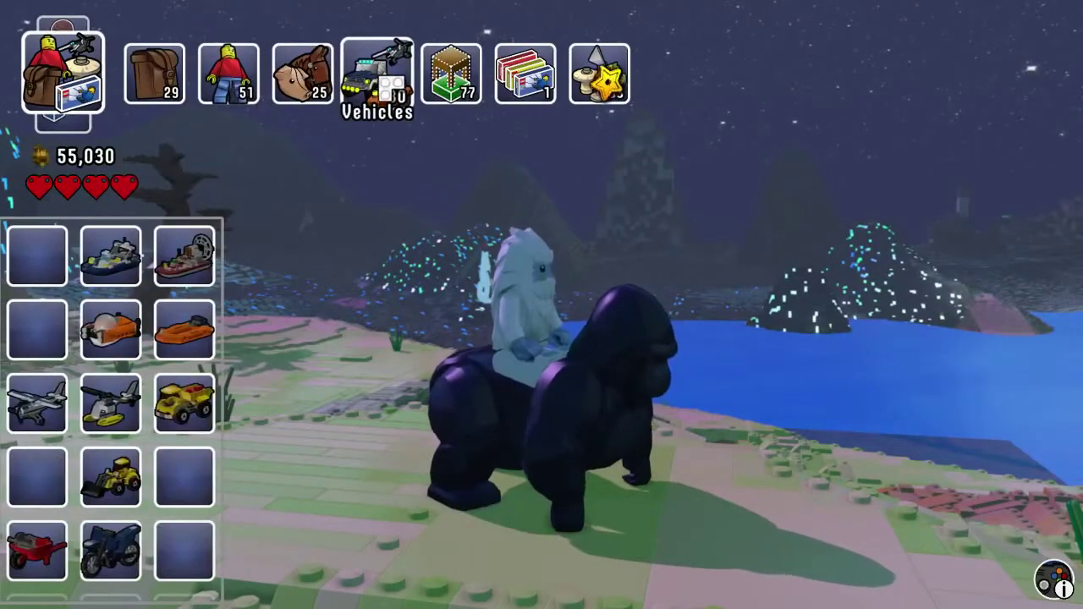
key(Escape)
key(s)
key(e)
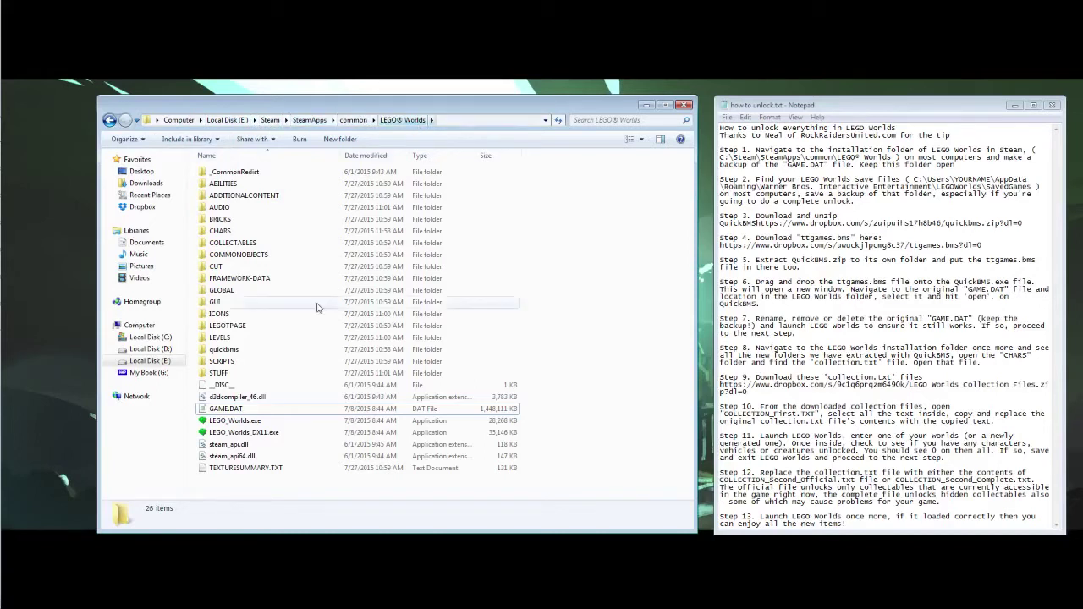
- Rename GAME.DAT in the LEGO Worlds installation folder to GAME_backup.DAT
click(244, 410)
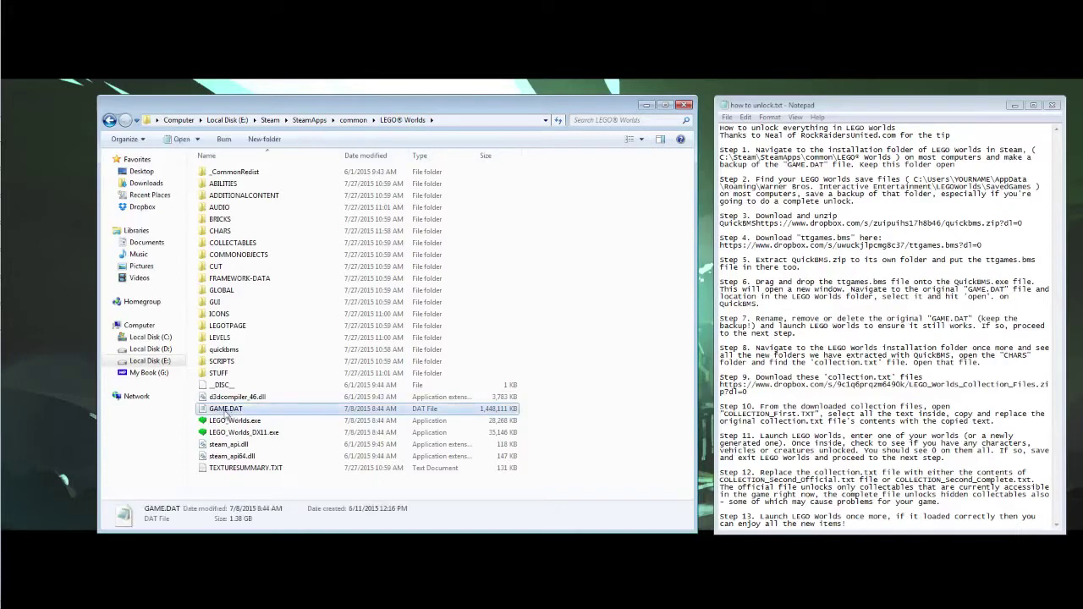
click(229, 411)
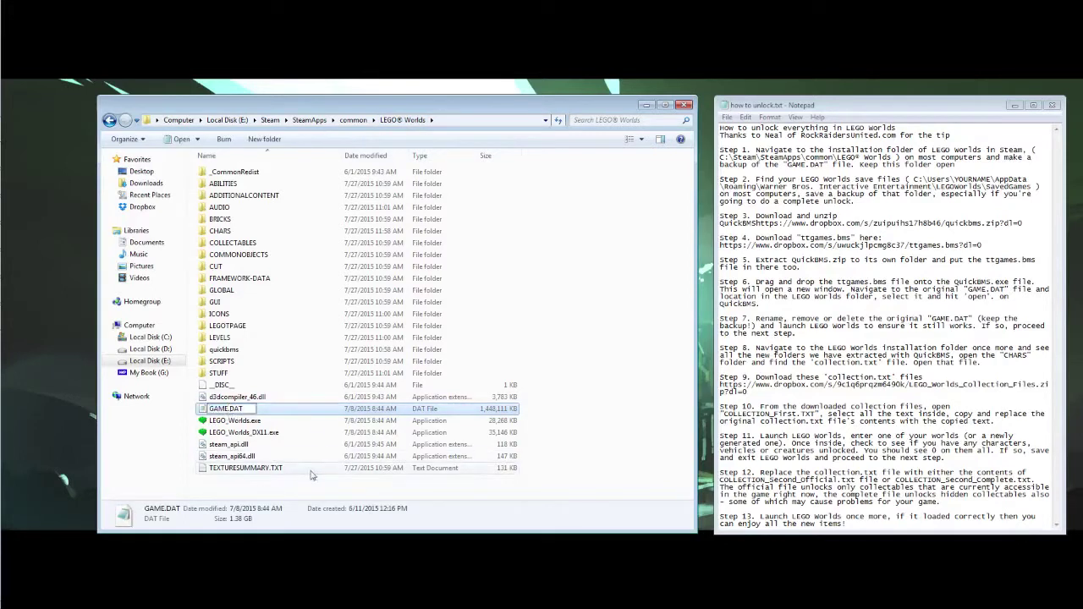
text(_backup)
key(Return)
click(576, 389)
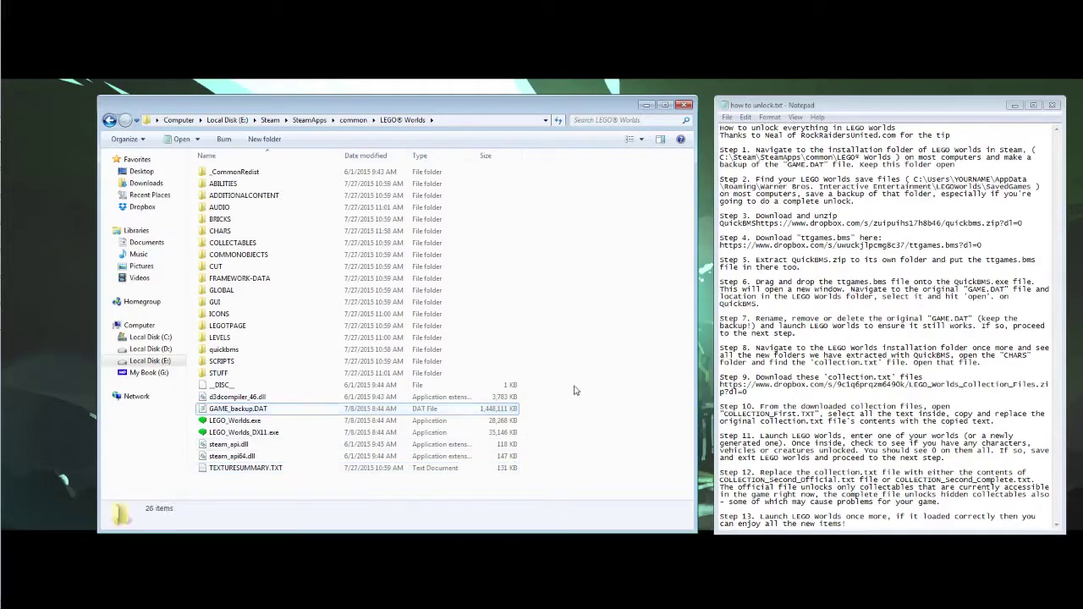
- Open the quickbms folder and run quickbms.exe with the ttgames.bms script
double_click(242, 354)
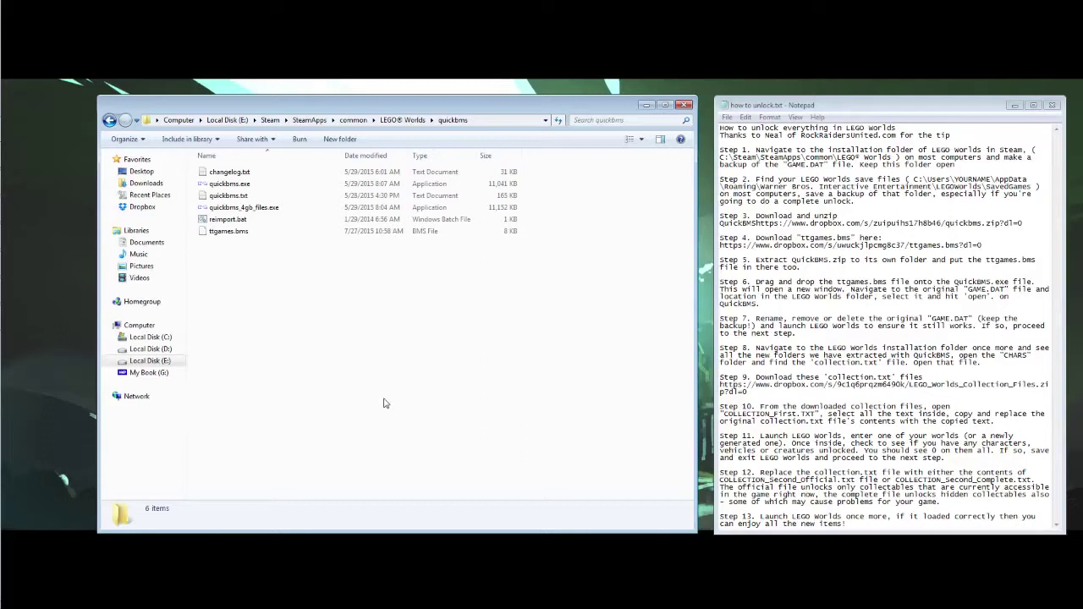
click(244, 236)
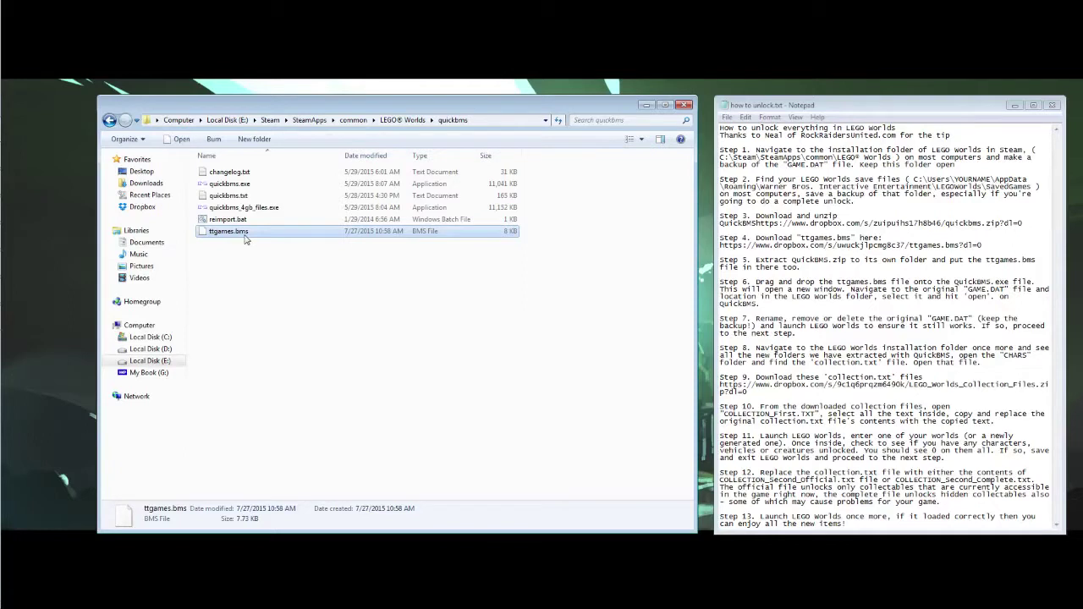
click(278, 358)
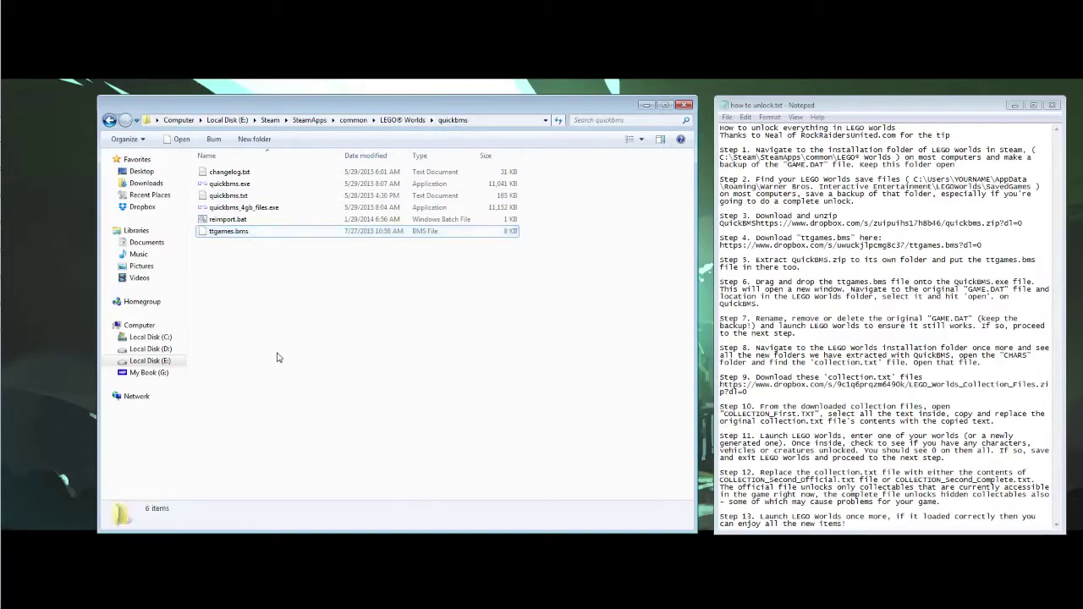
click(234, 235)
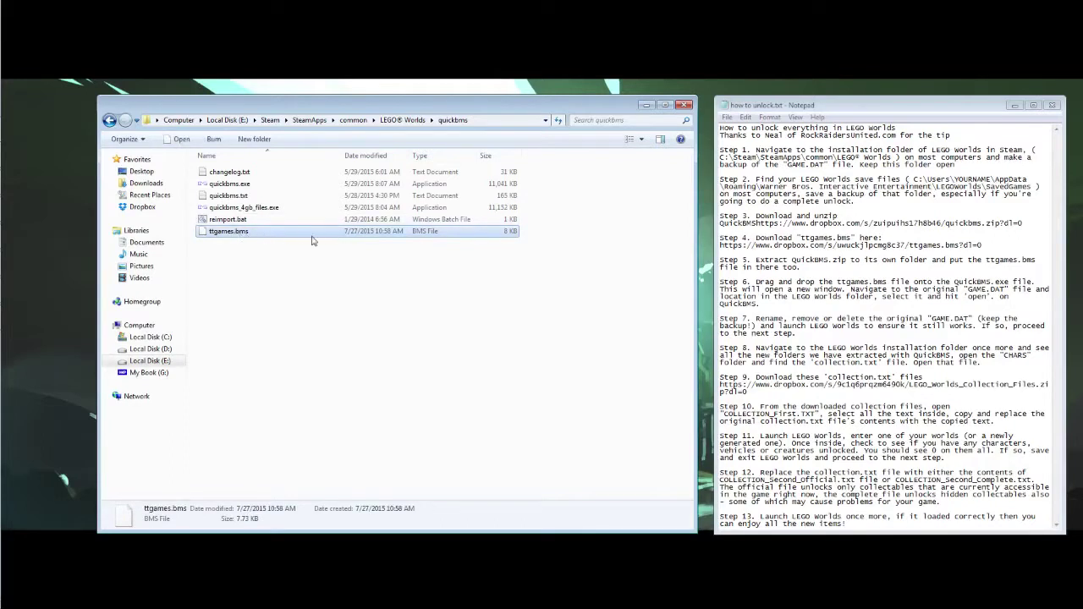
drag(318, 234, 240, 185)
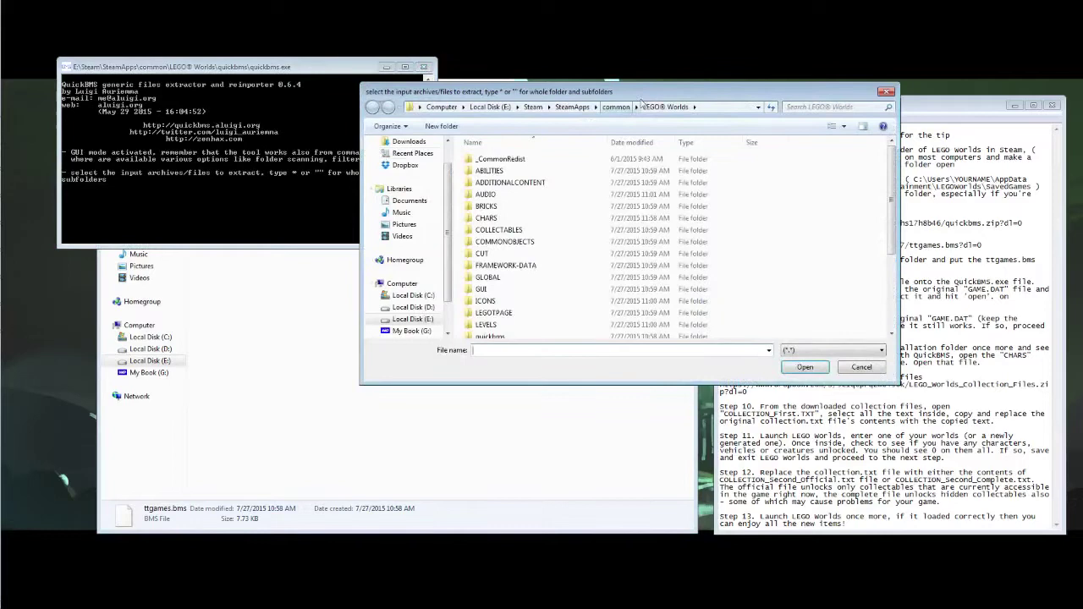
- Choose GAME_backup.DAT in the LEGO Worlds folder as the QuickBMS input archive and cancel the file selection
drag(662, 92, 621, 50)
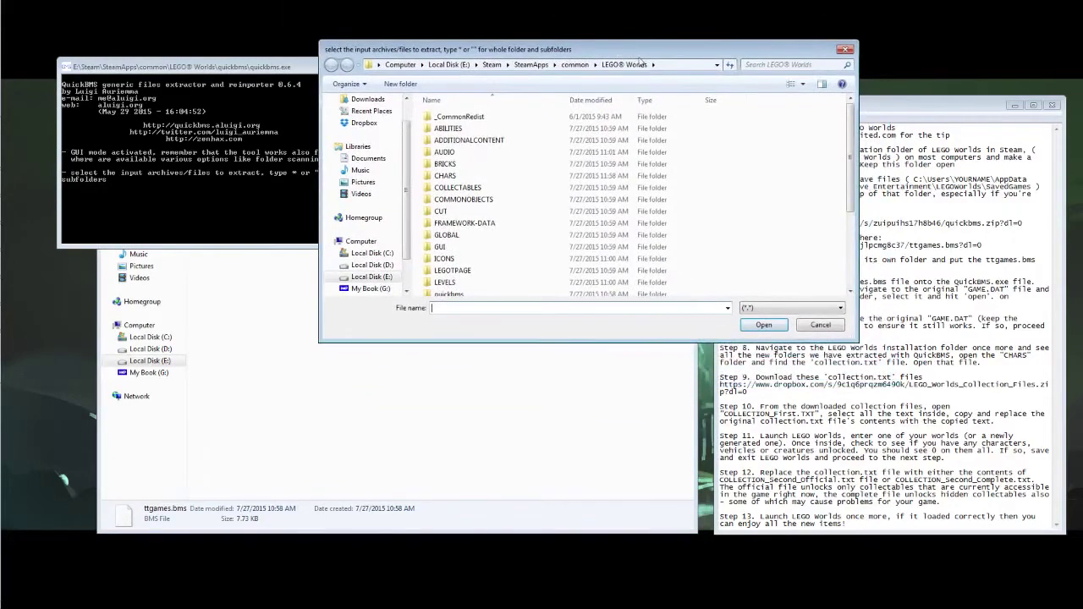
drag(851, 122, 851, 197)
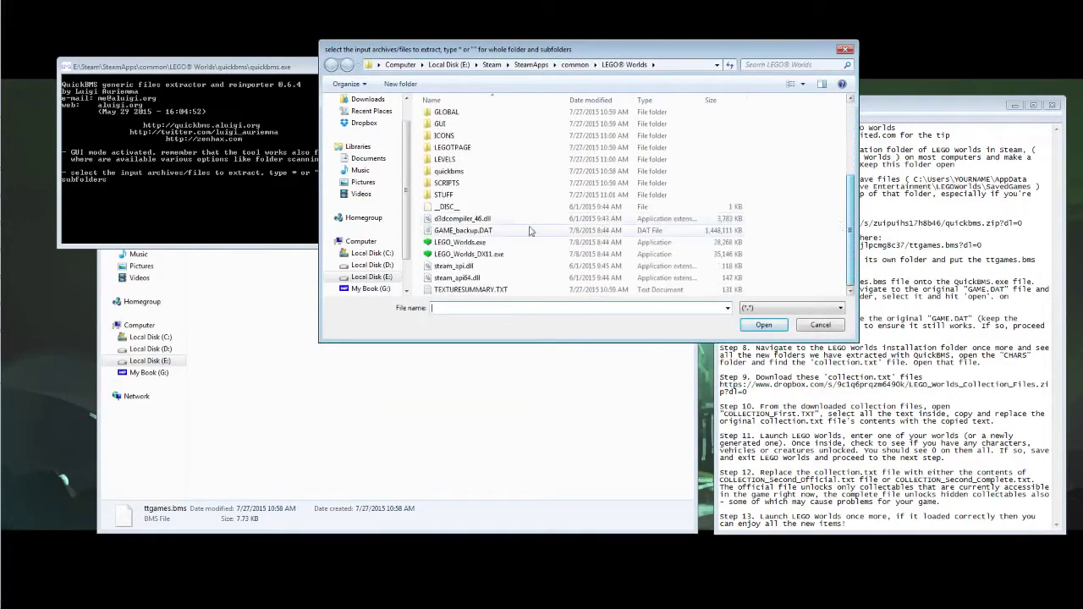
click(446, 232)
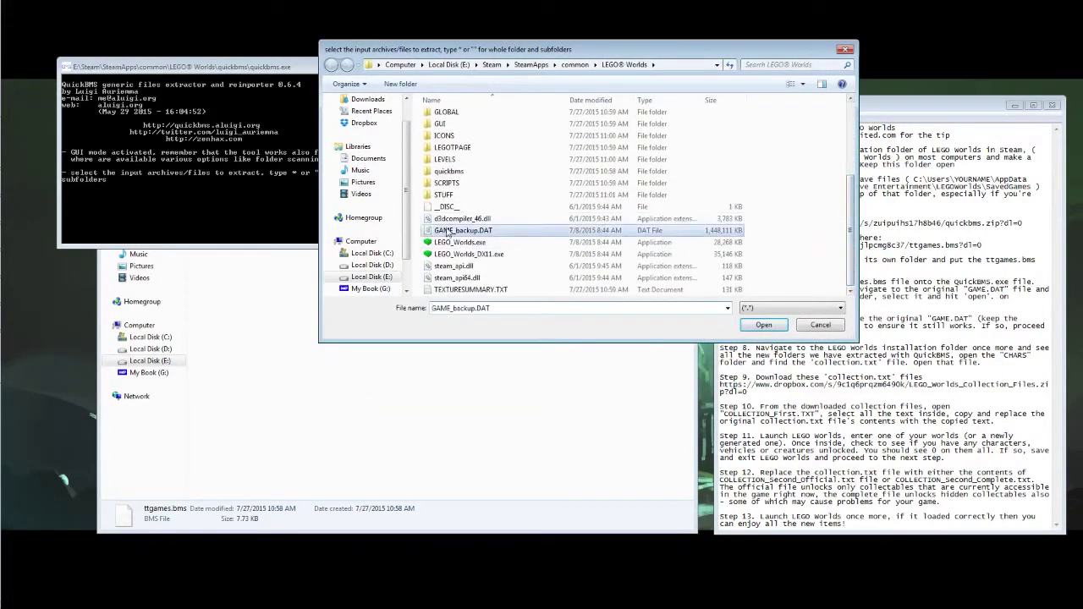
click(820, 326)
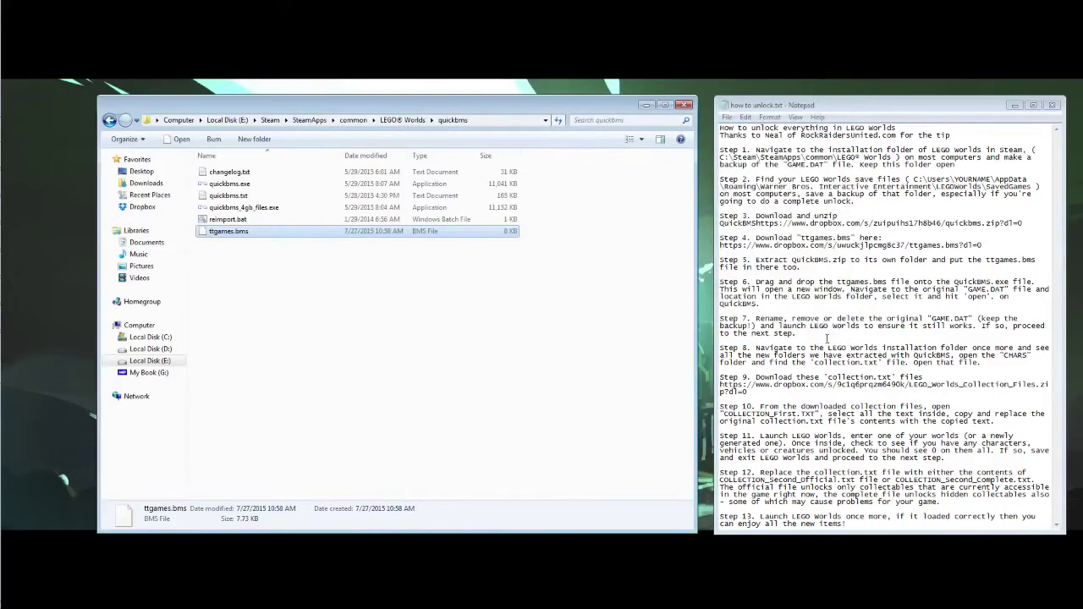
- Go back to the LEGO Worlds folder and open COLLECTION.TXT from its CHARS subfolder
click(429, 315)
key(BackSpace)
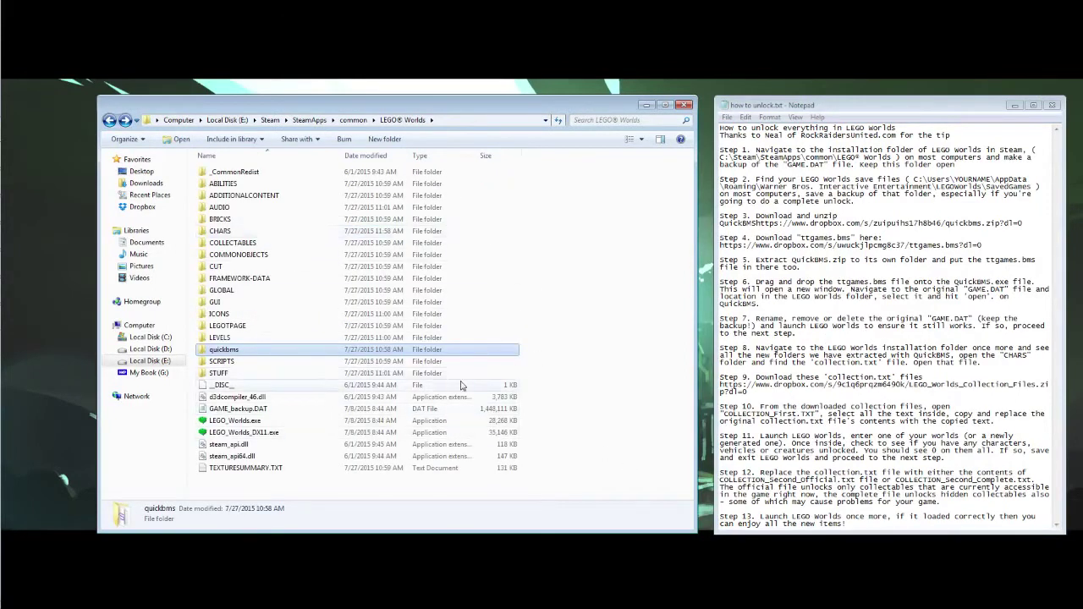
click(250, 232)
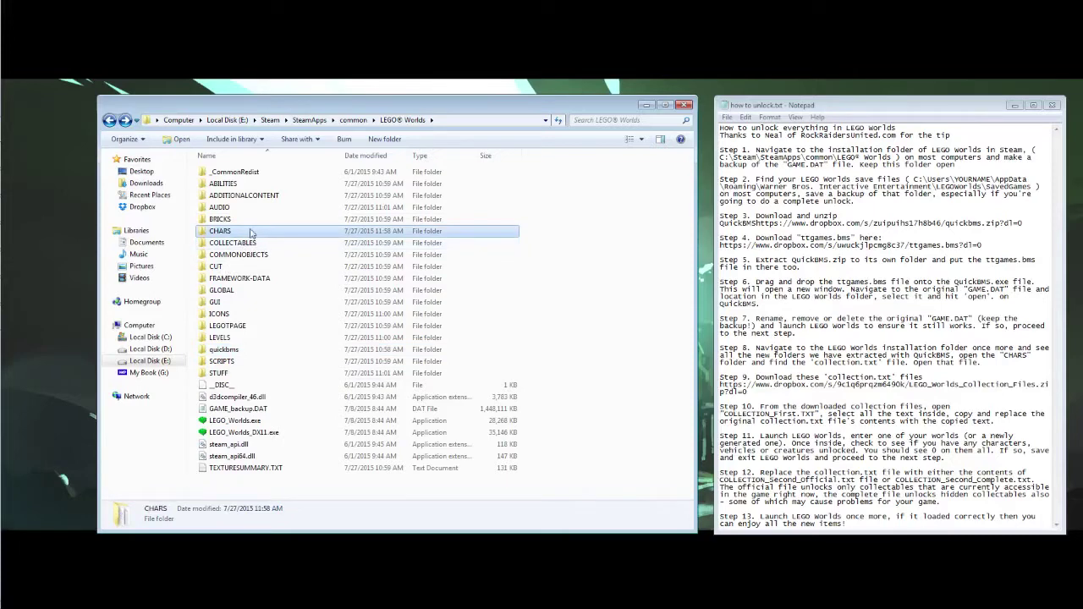
double_click(230, 232)
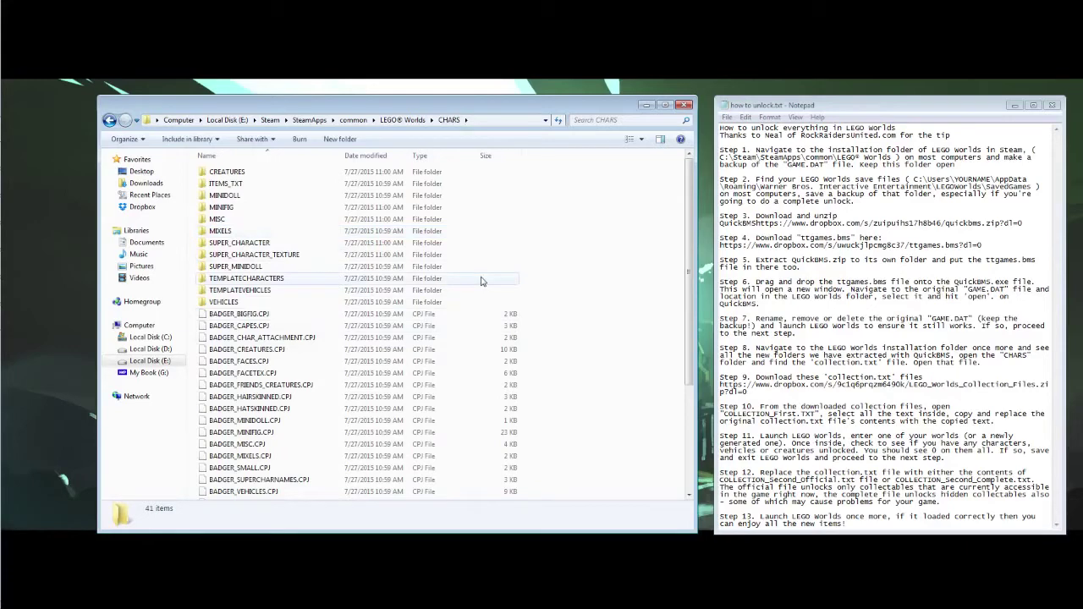
scroll(476, 285, down, 5)
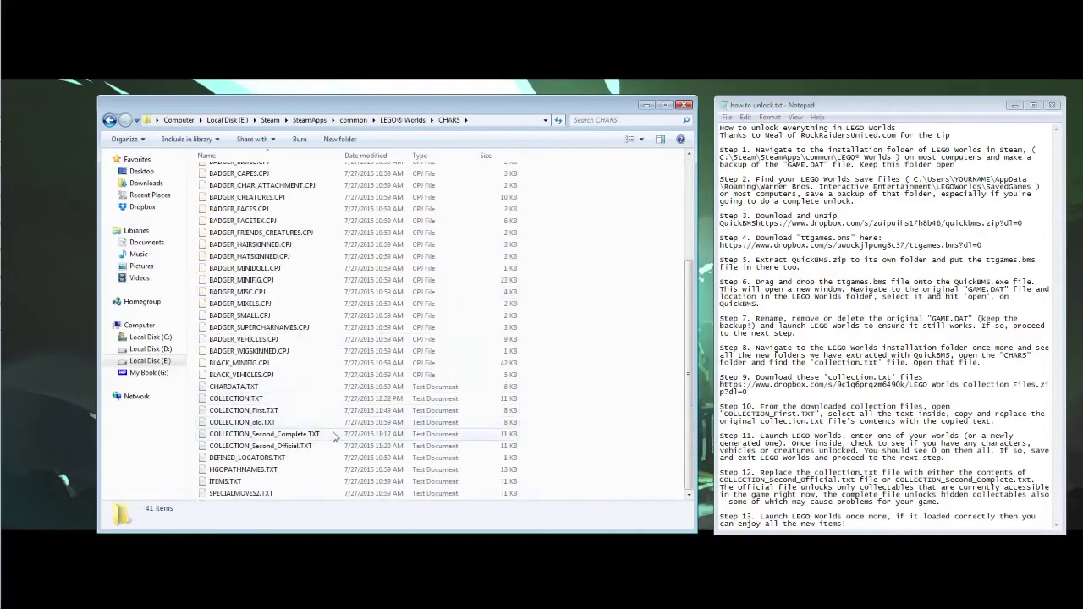
double_click(285, 403)
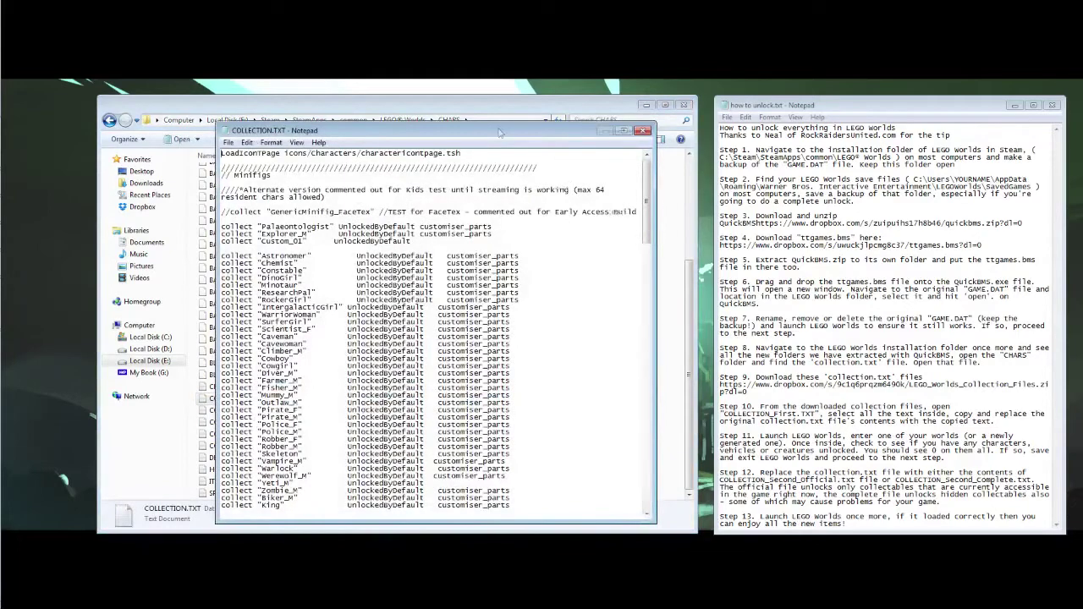
- Rearrange the COLLECTION.TXT, CHARS folder and how to unlock.txt windows so the folder's file list is unobstructed
drag(499, 129, 340, 27)
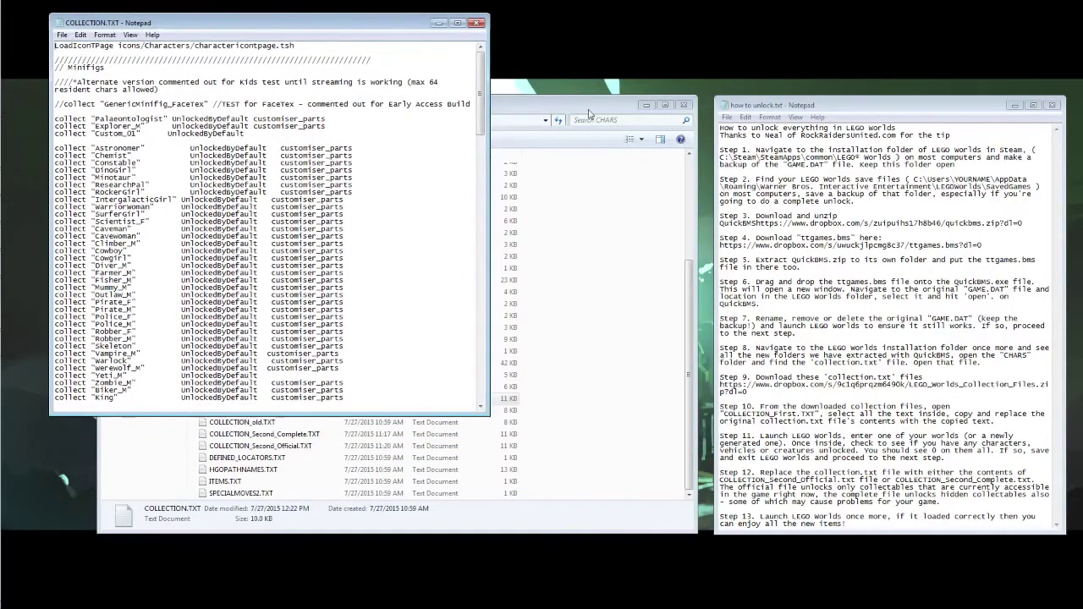
drag(587, 110, 591, 132)
click(938, 337)
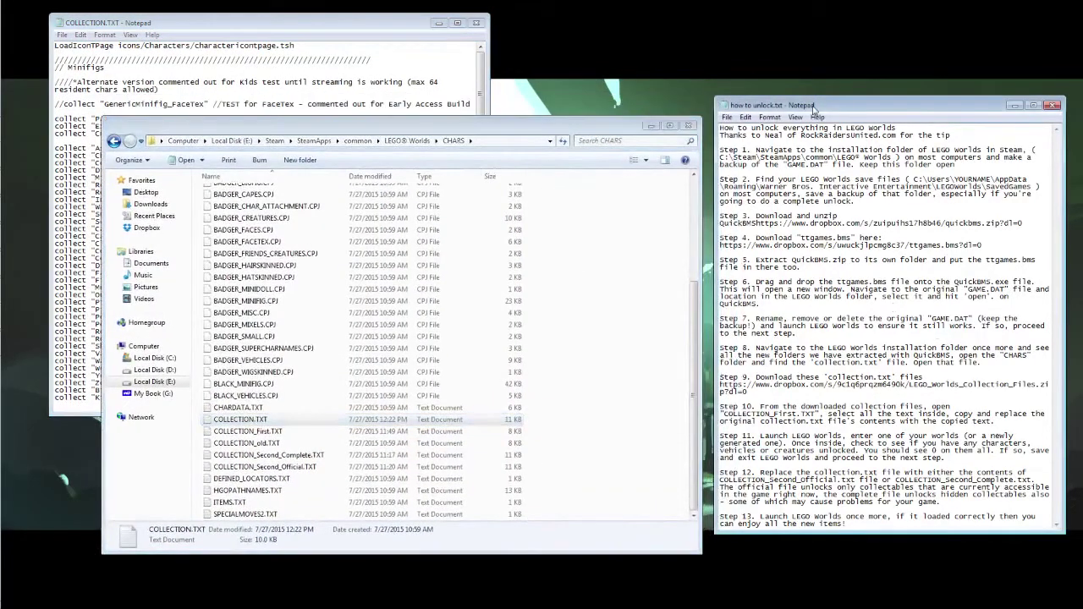
drag(813, 108, 806, 119)
click(609, 410)
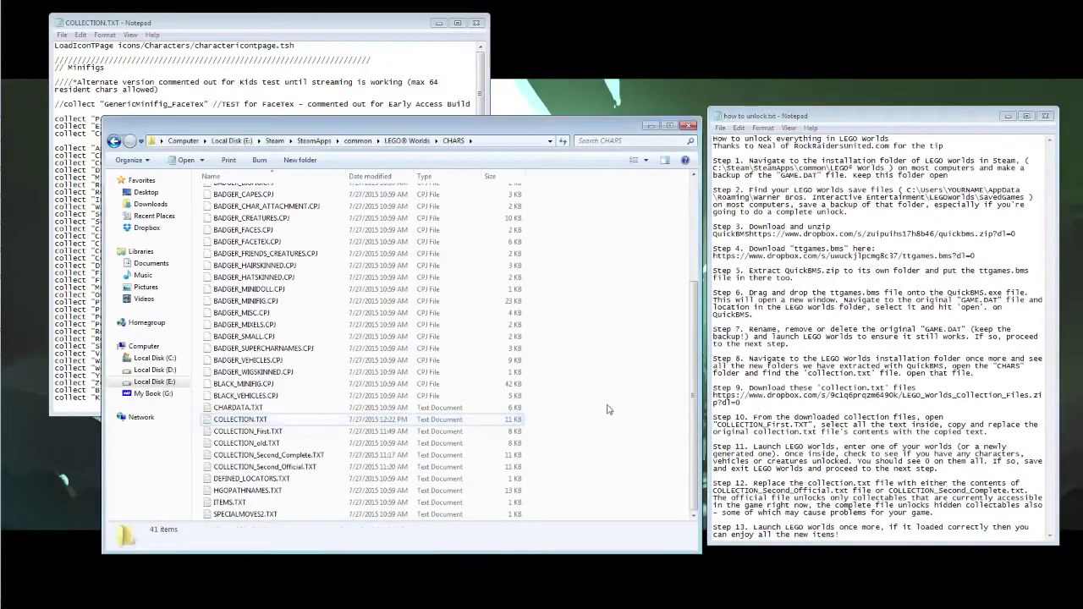
- Highlight the collection files from COLLECTION_First.TXT through COLLECTION_Second_Official.TXT, and single out COLLECTION_First.TXT
click(280, 433)
shift+click(236, 468)
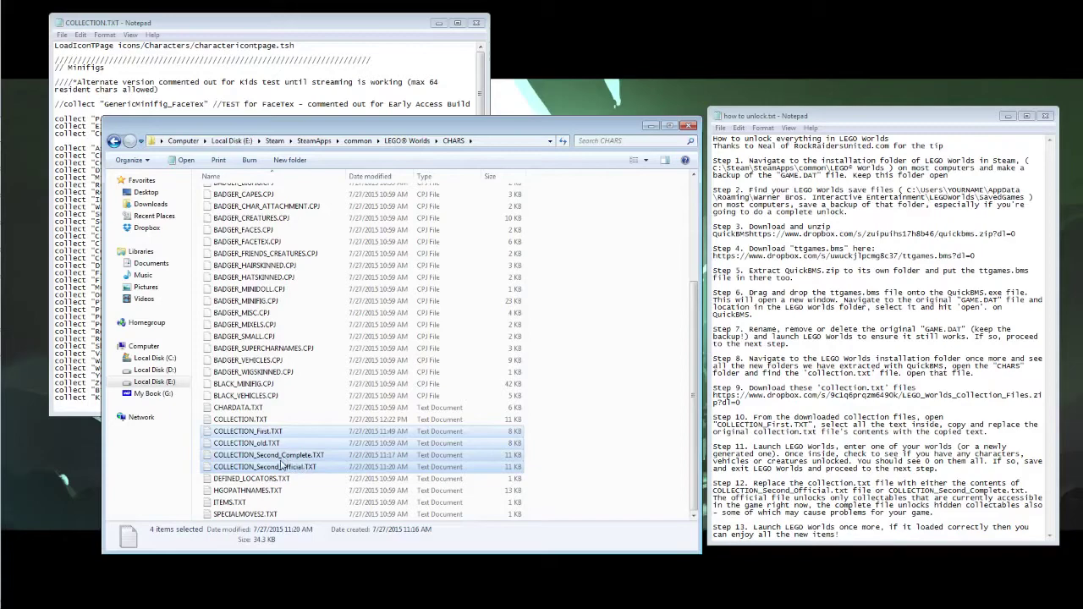
click(265, 431)
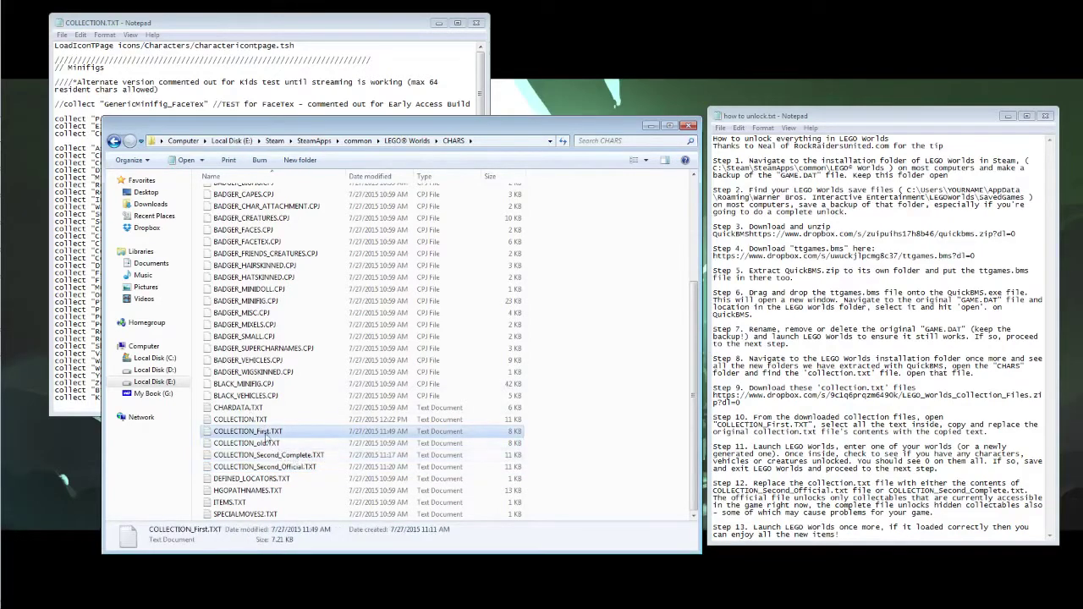
mouse_move(450, 127)
mouse_down()
mouse_move(599, 130)
mouse_move(453, 118)
mouse_up()
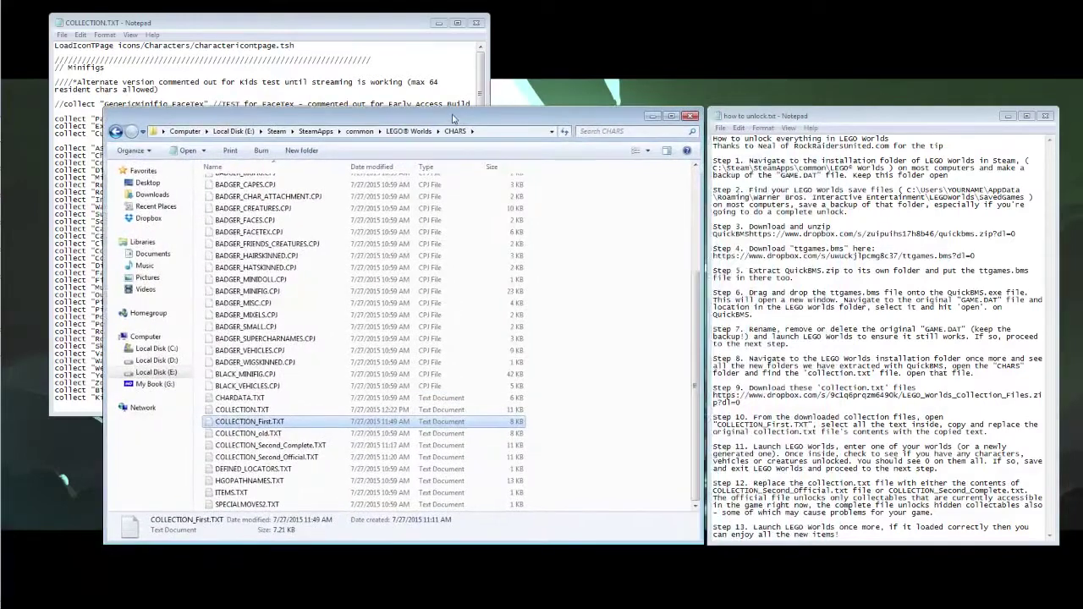
- Check GAME_backup.DAT in the parent LEGO Worlds folder and return to the CHARS folder
click(411, 133)
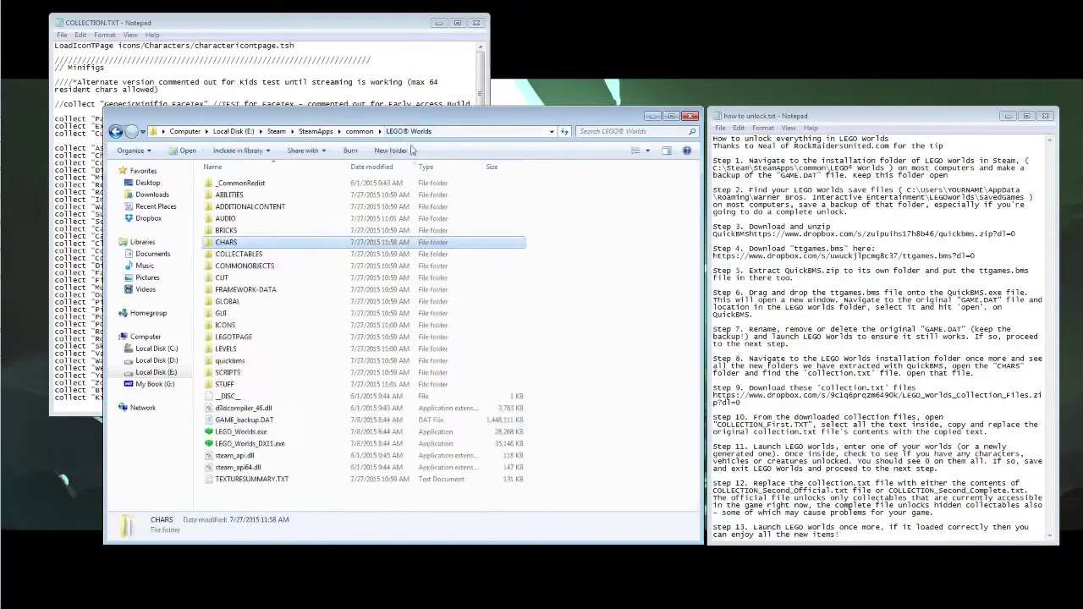
click(258, 422)
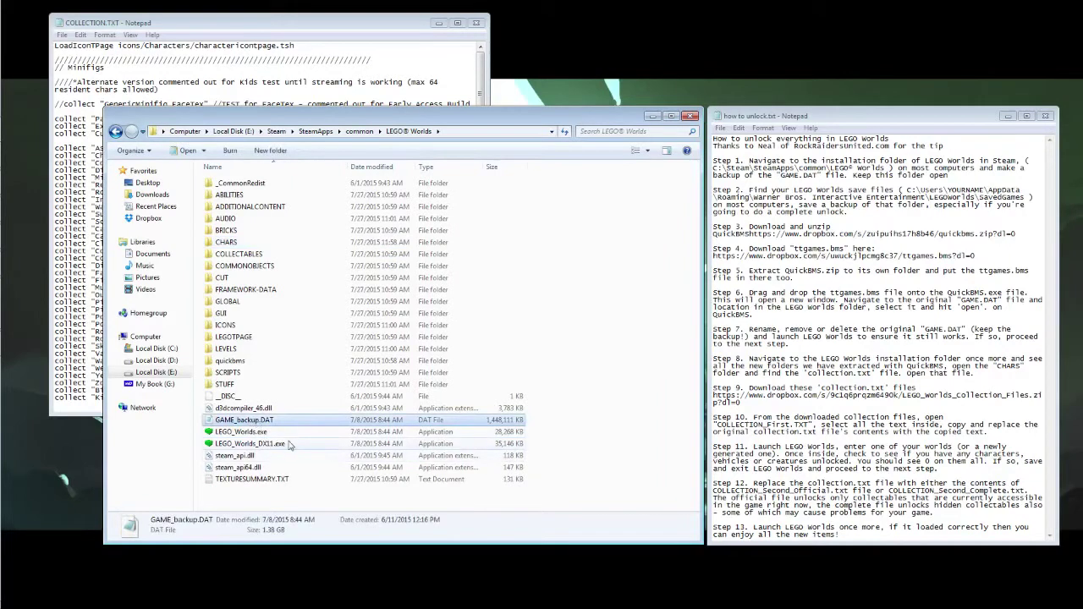
key(alt+Left)
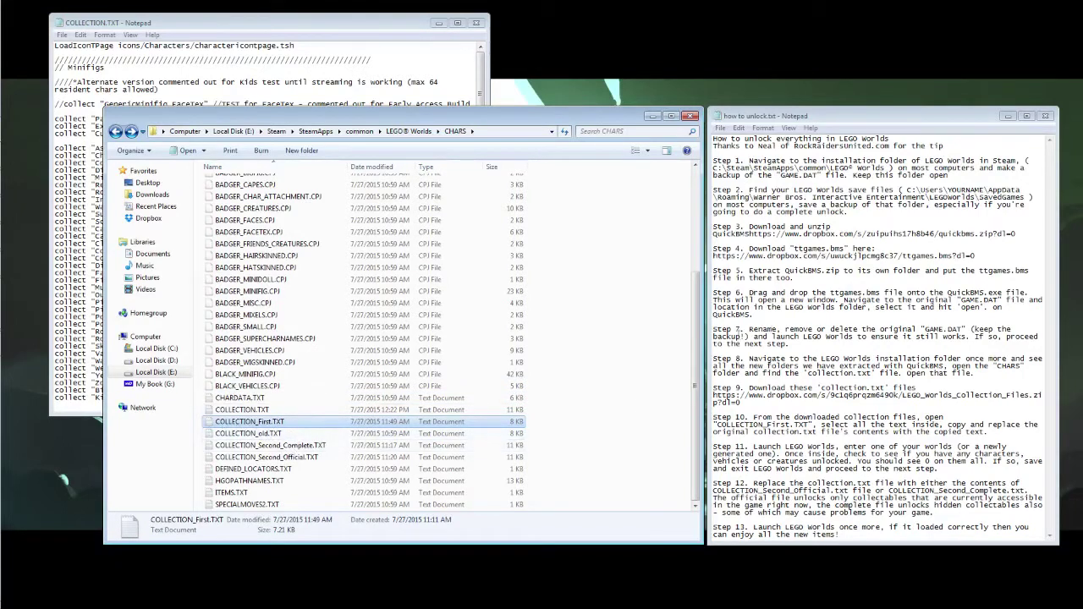
- Open COLLECTION_First.TXT, move its window beside COLLECTION.TXT, and copy its entire contents
double_click(248, 423)
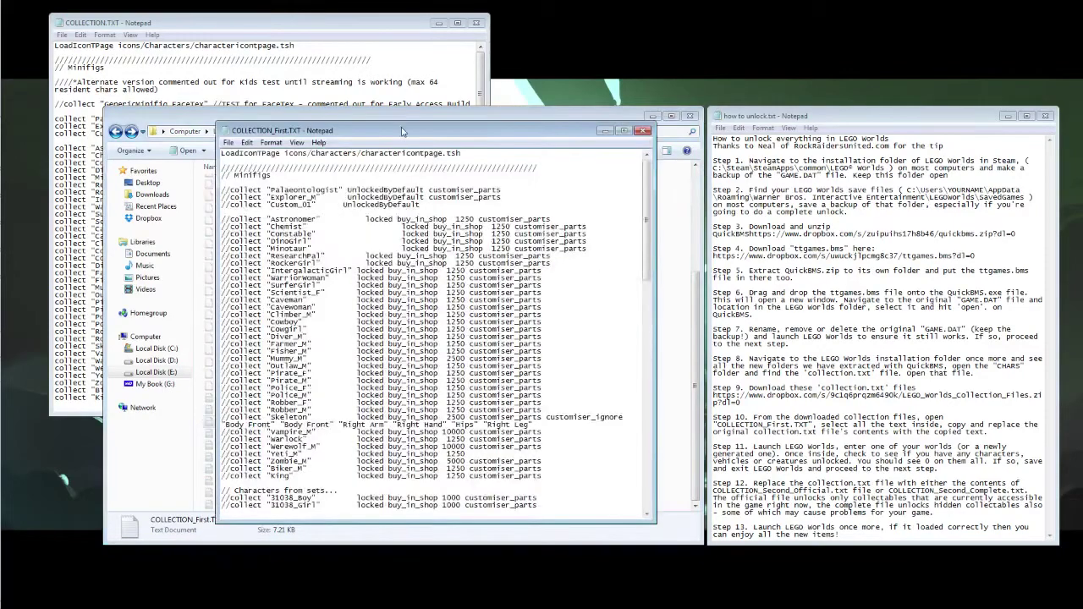
drag(404, 187, 699, 17)
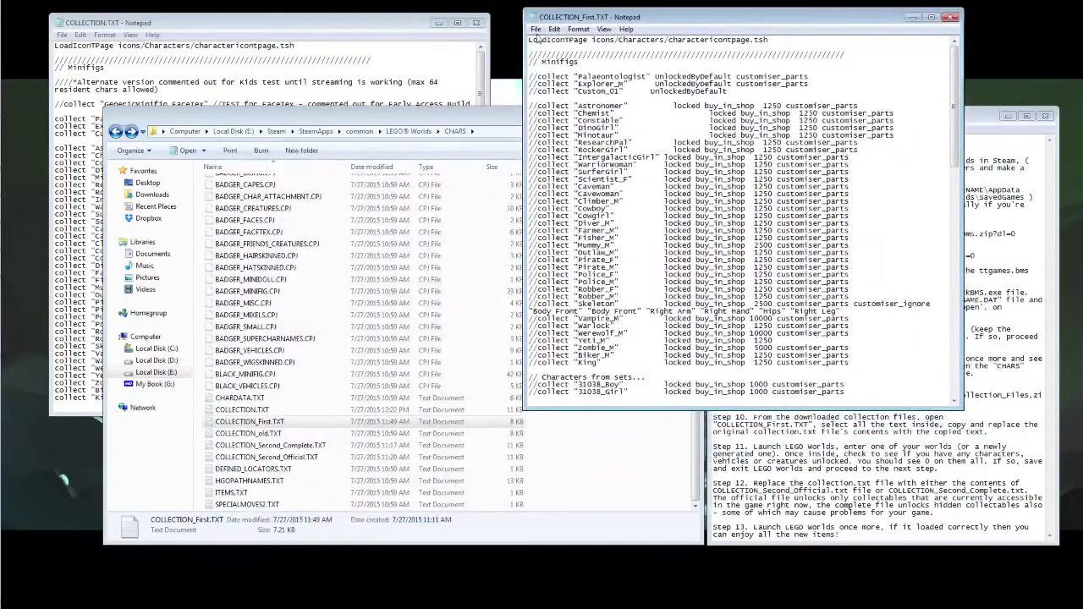
click(536, 30)
click(555, 30)
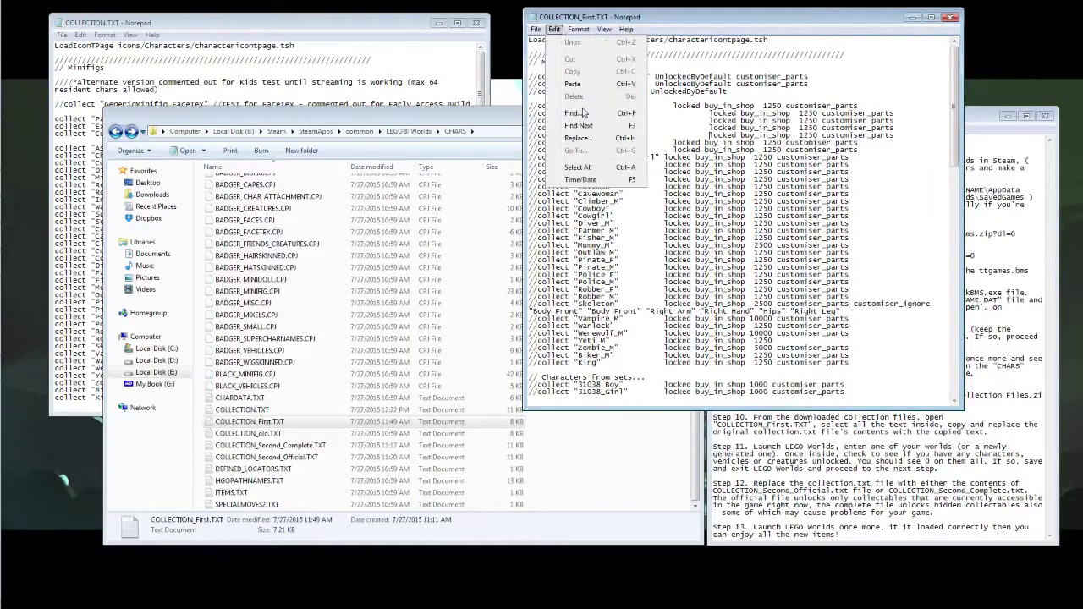
click(586, 168)
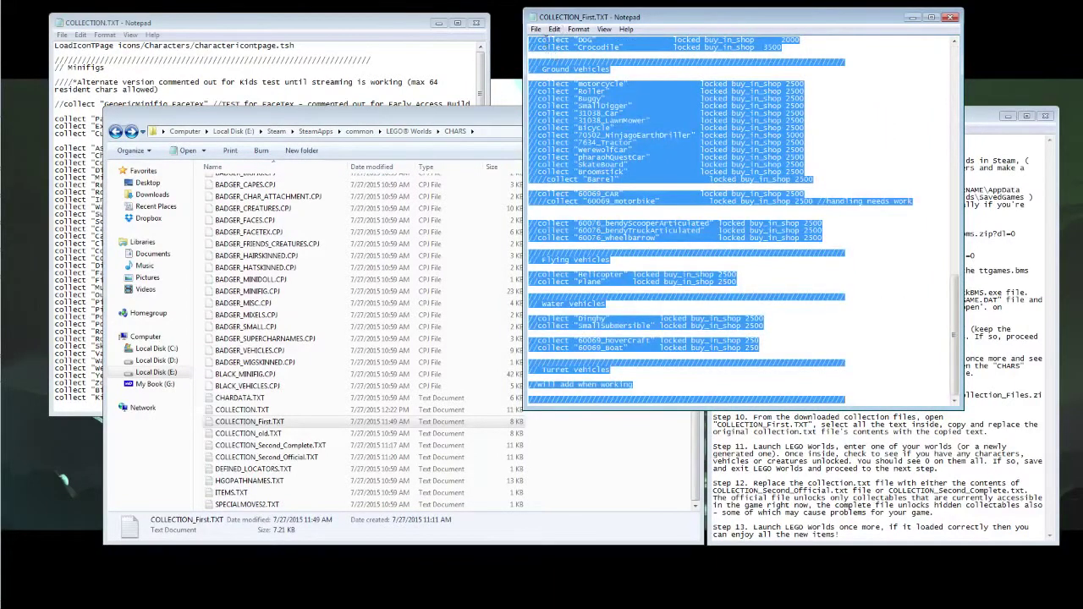
click(555, 30)
click(581, 81)
- Replace all text in COLLECTION.TXT with the copied contents of COLLECTION_First.TXT and return to the beginning of the file
click(327, 83)
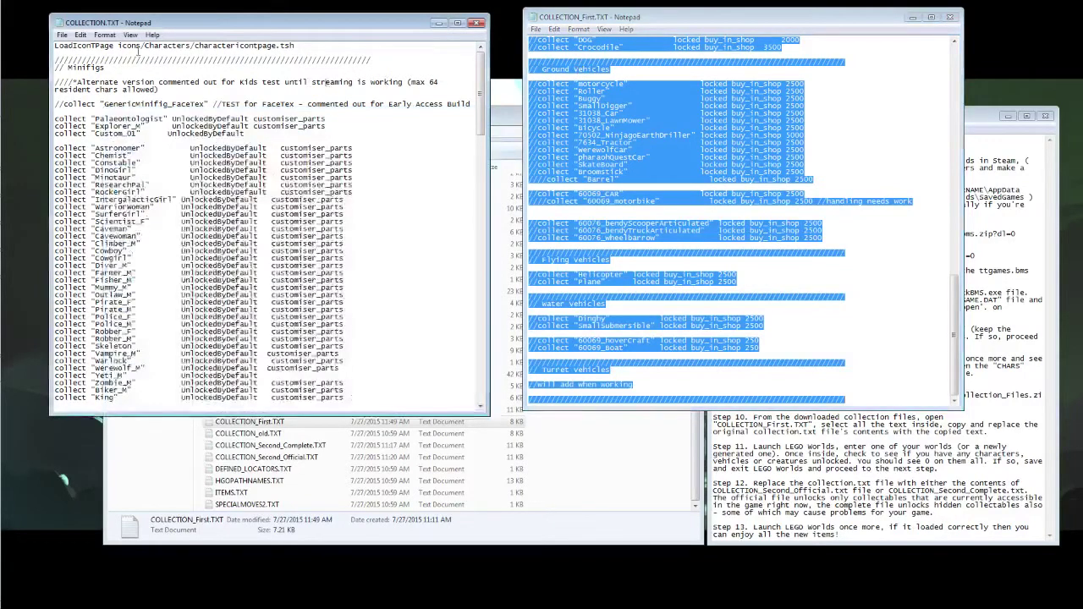
click(63, 34)
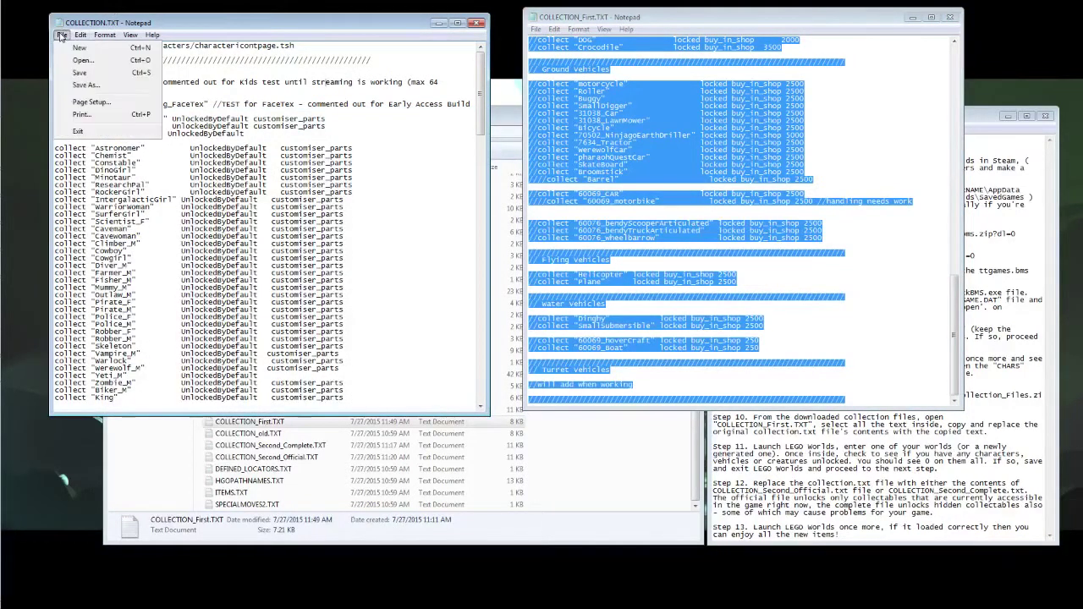
click(79, 35)
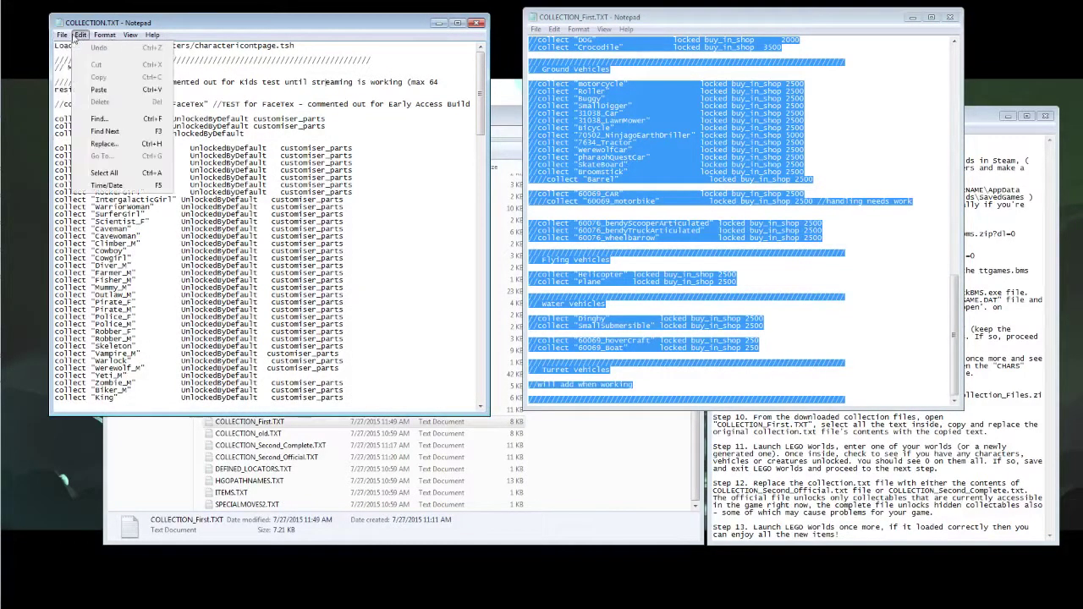
click(105, 172)
click(80, 34)
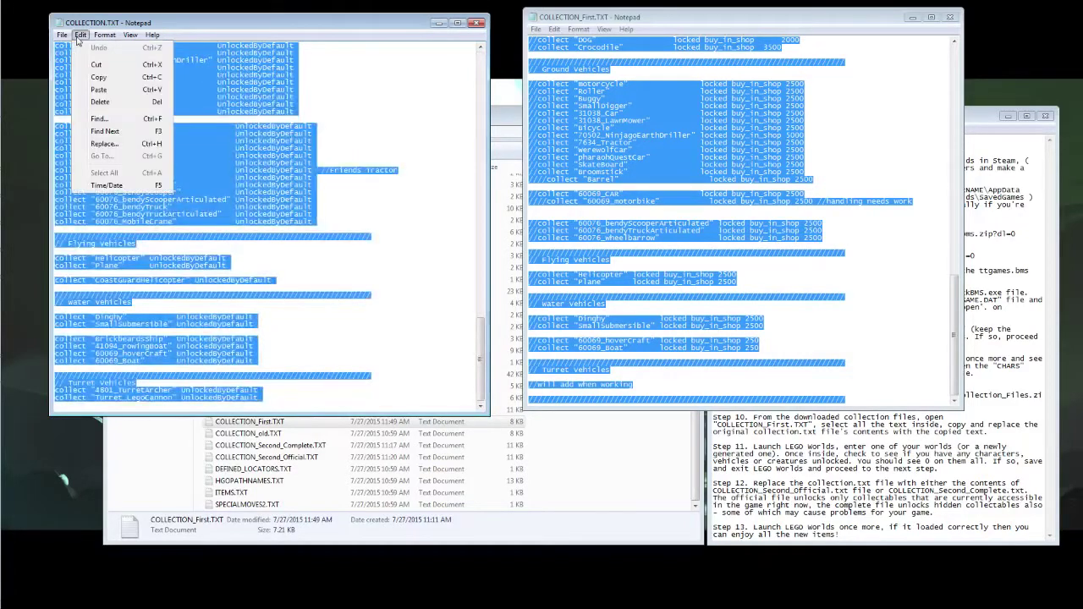
click(103, 97)
scroll(391, 295, up, 20)
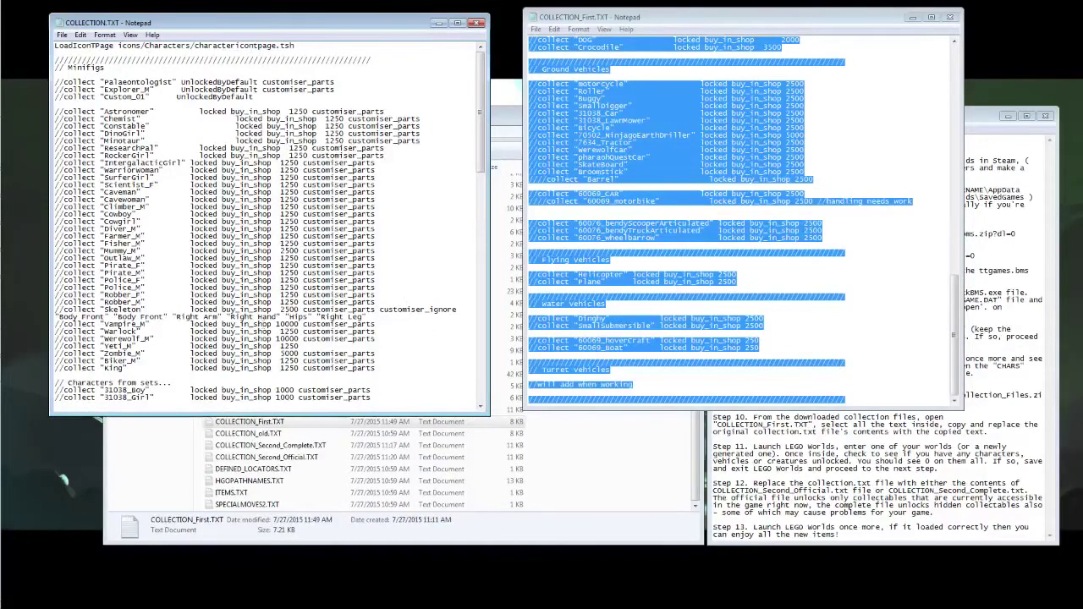
- Undo the text replacement in COLLECTION.TXT
click(837, 81)
click(423, 23)
key(ctrl+z)
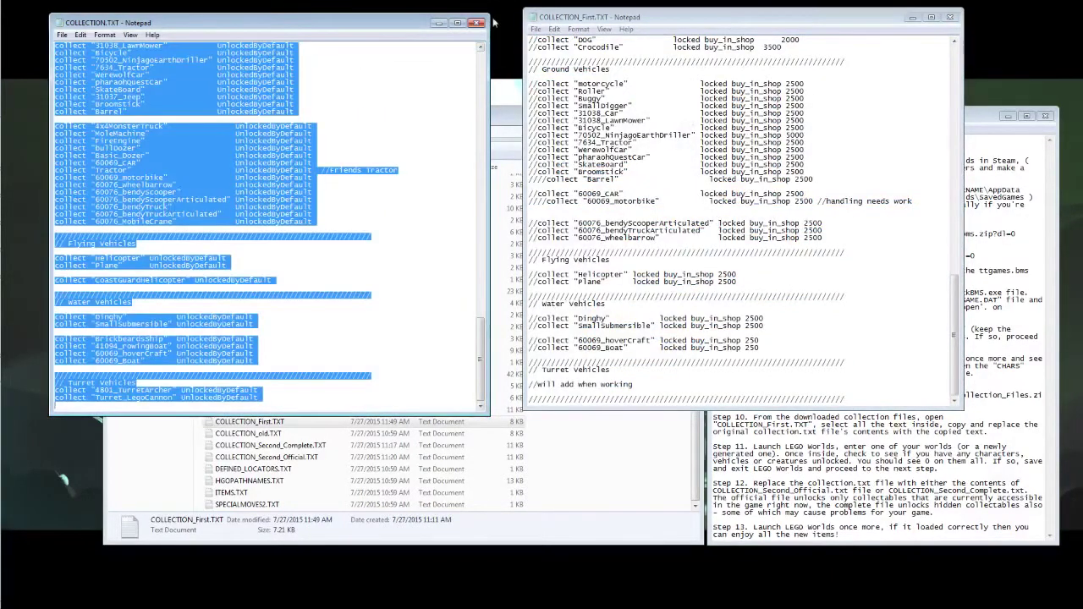
- Close COLLECTION.TXT without saving and close COLLECTION_First.TXT, and briefly reopen COLLECTION.TXT before closing it again
click(479, 25)
click(563, 325)
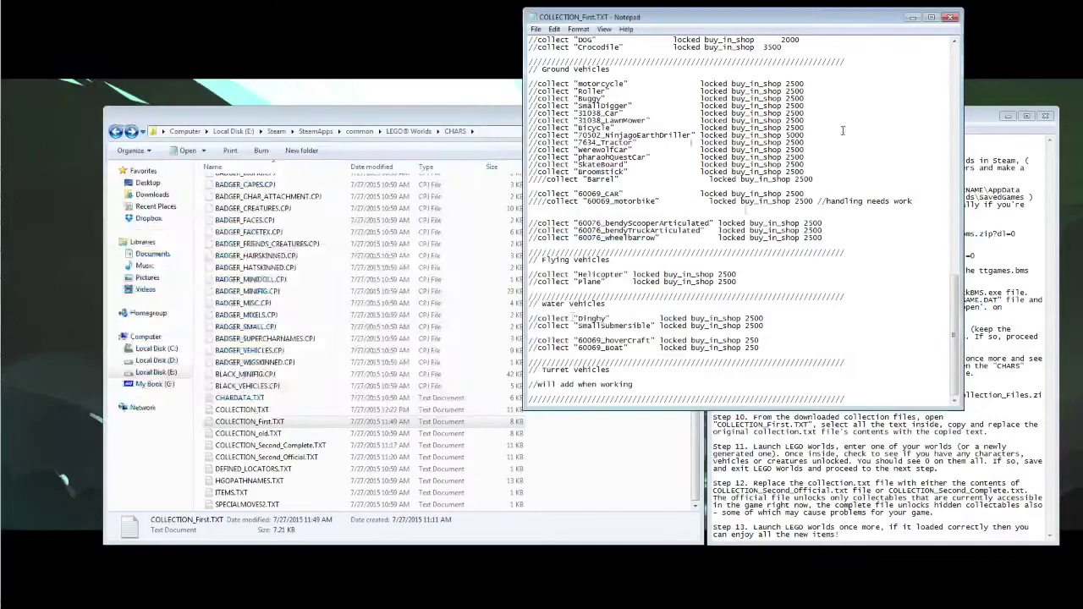
click(949, 17)
double_click(247, 410)
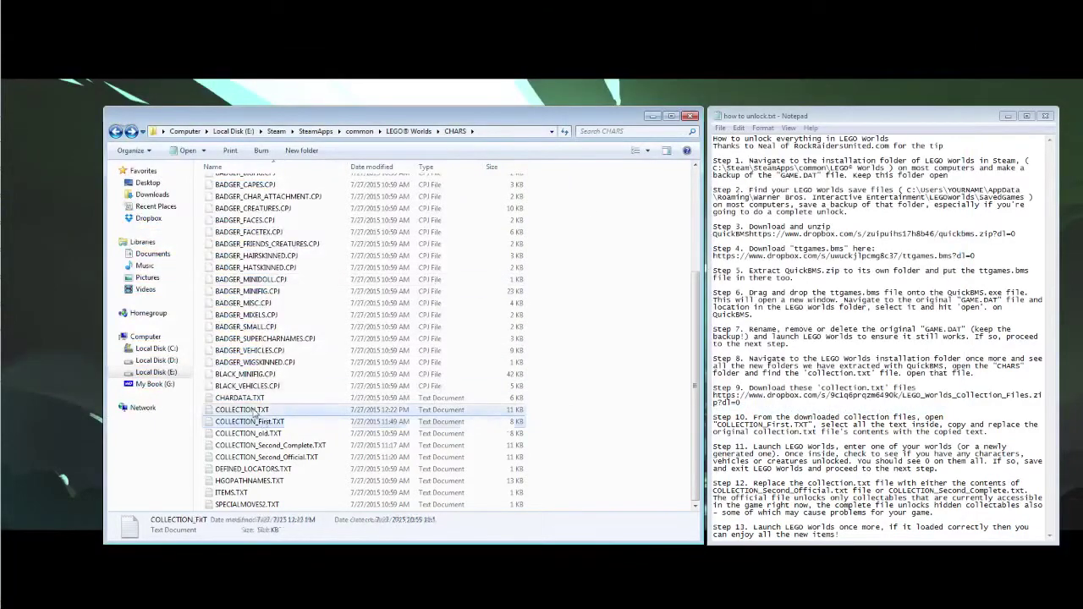
click(951, 18)
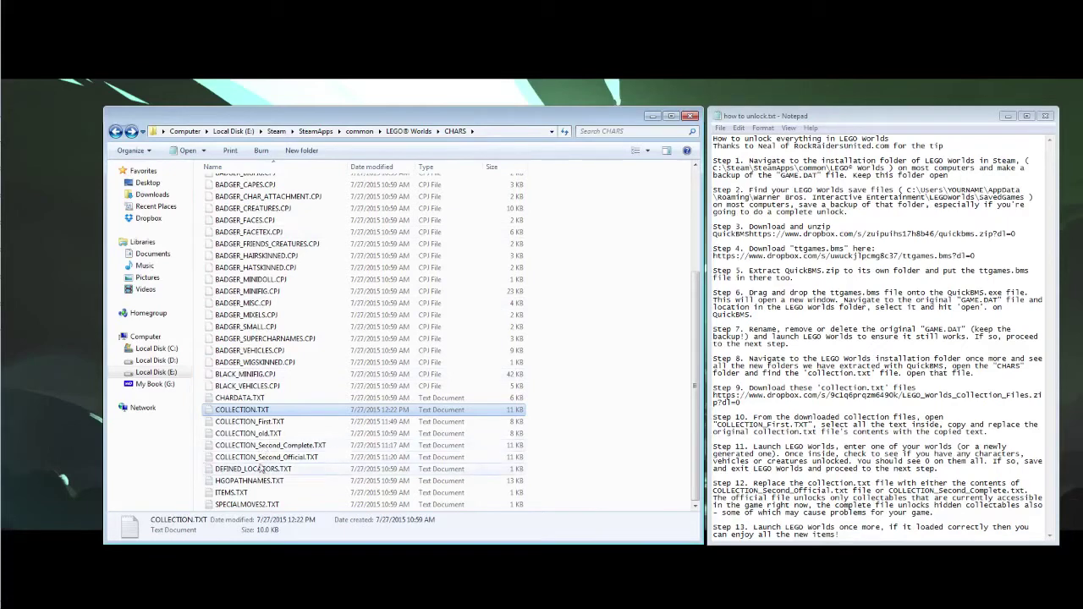
- Open COLLECTION_Second_Official.TXT and COLLECTION_Second_Complete.TXT and arrange their windows so both are visible
click(291, 457)
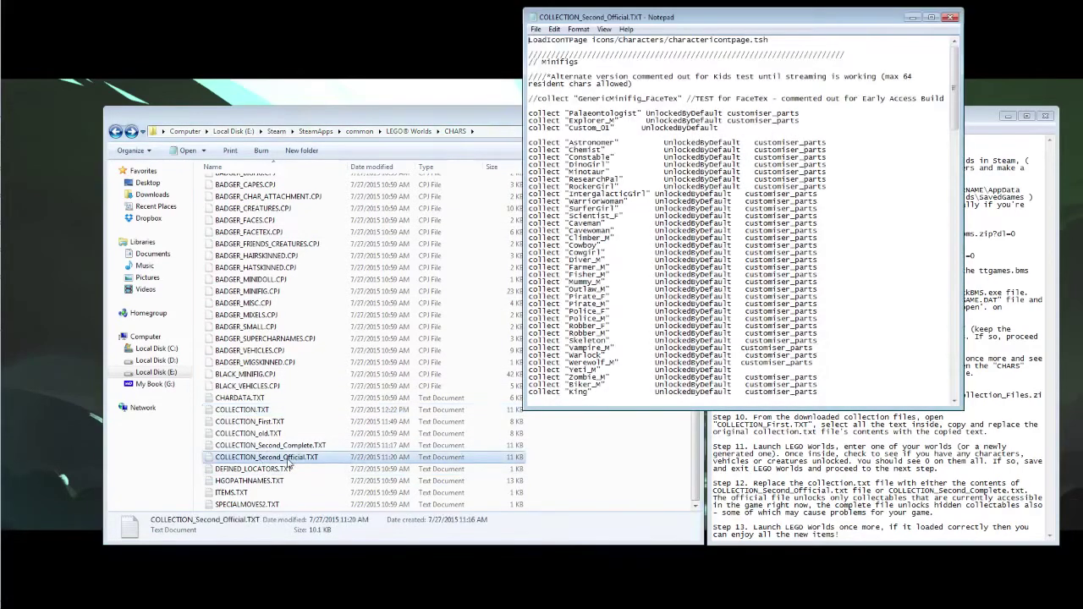
double_click(291, 446)
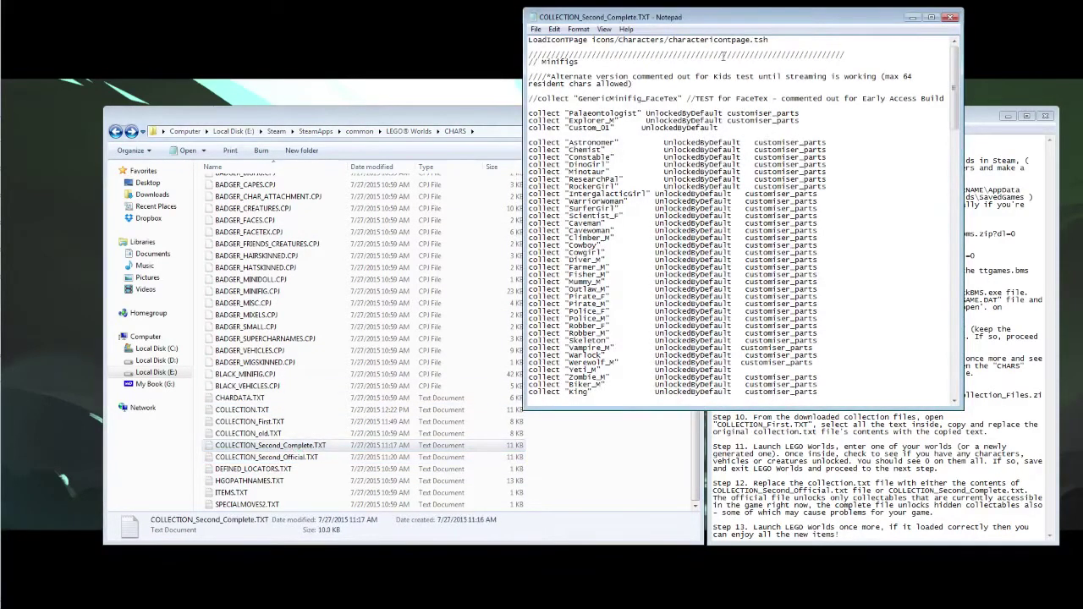
drag(687, 17, 749, 182)
click(788, 95)
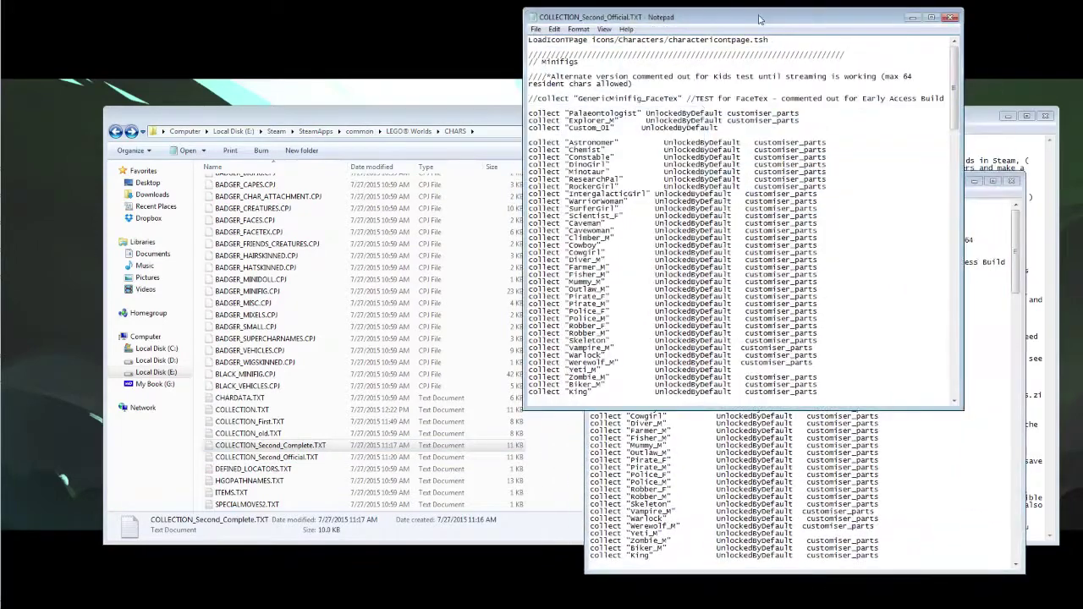
drag(759, 19, 748, 15)
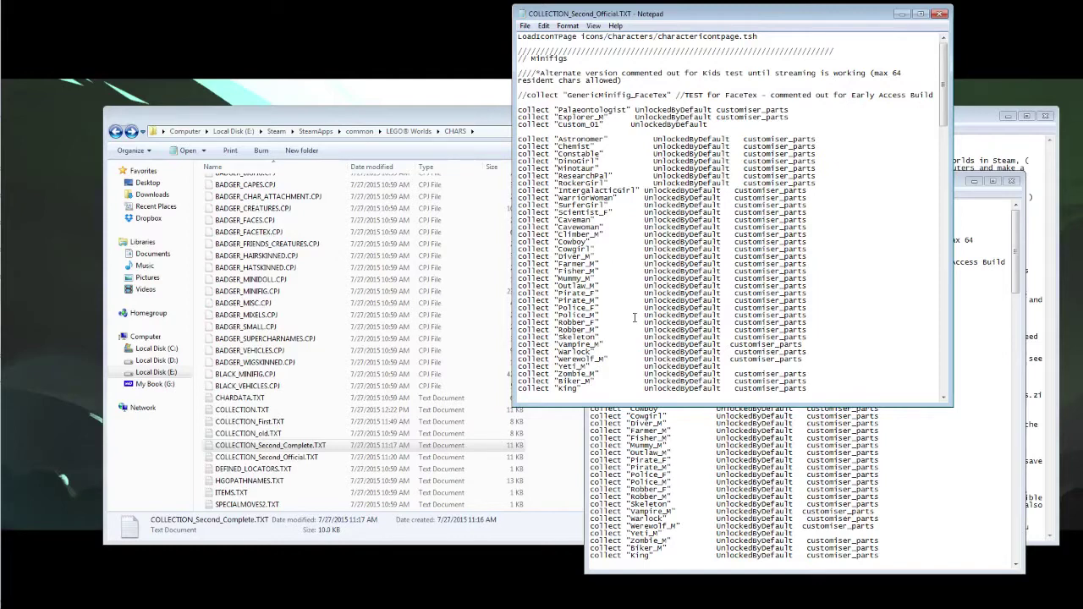
- Look through the character and creature entries in COLLECTION_Second_Complete.TXT and select the file's entire text for copying
click(742, 466)
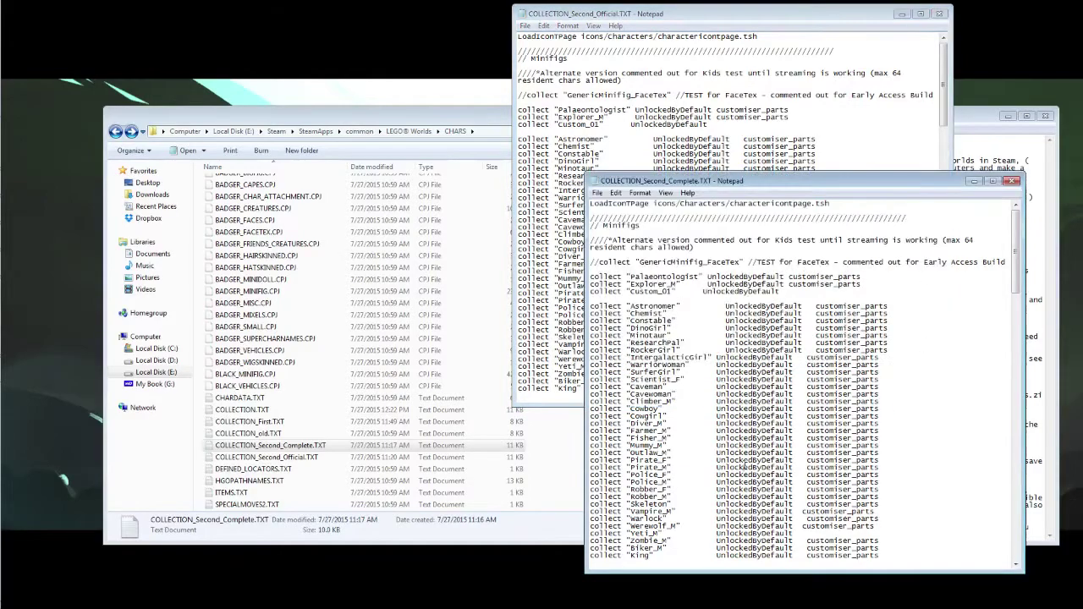
scroll(761, 474, down, 15)
scroll(787, 480, up, 10)
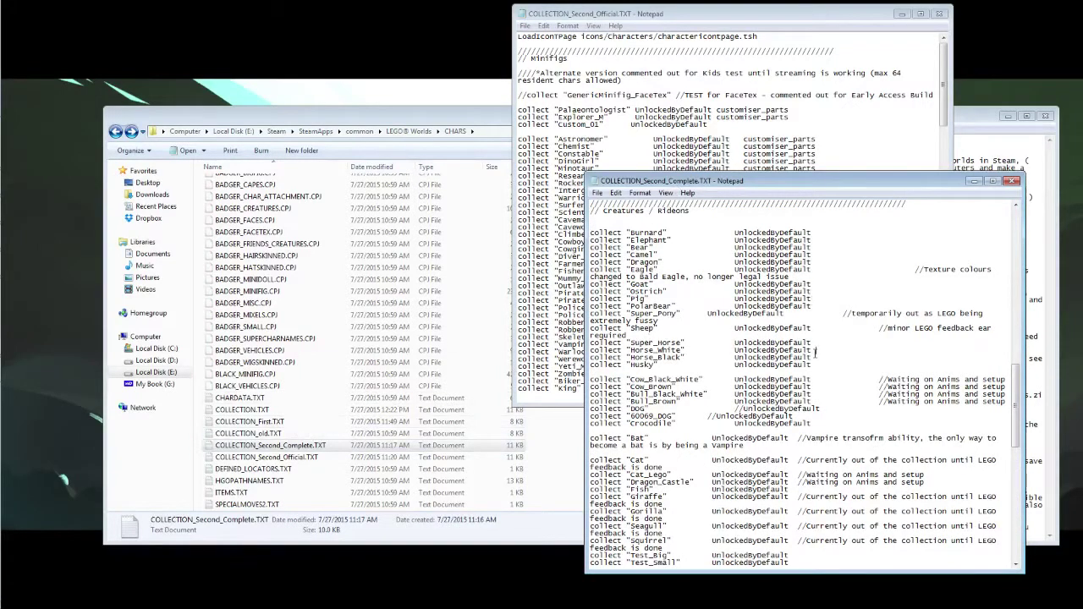
key(ctrl+a)
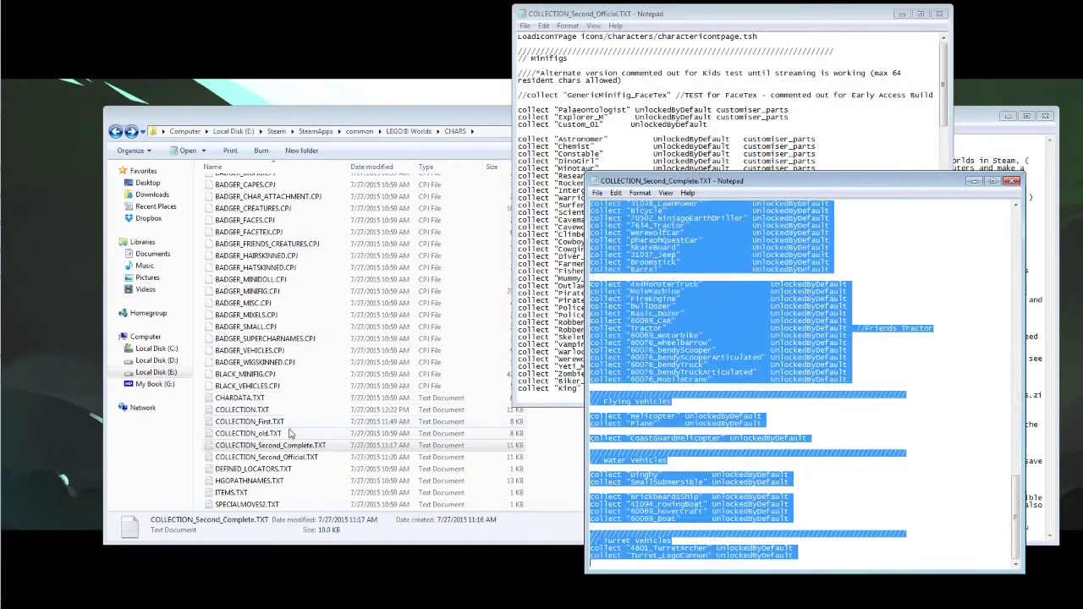
- Open COLLECTION.TXT and replace all of its text with the contents of COLLECTION_Second_Complete.TXT
double_click(244, 410)
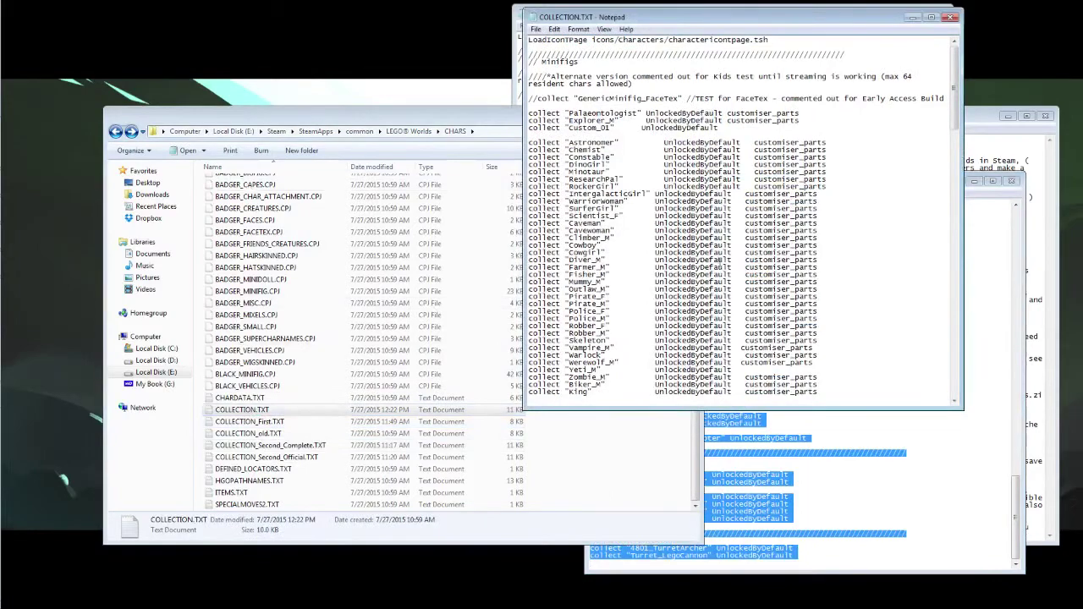
key(ctrl+a)
key(ctrl+v)
scroll(720, 262, up, 20)
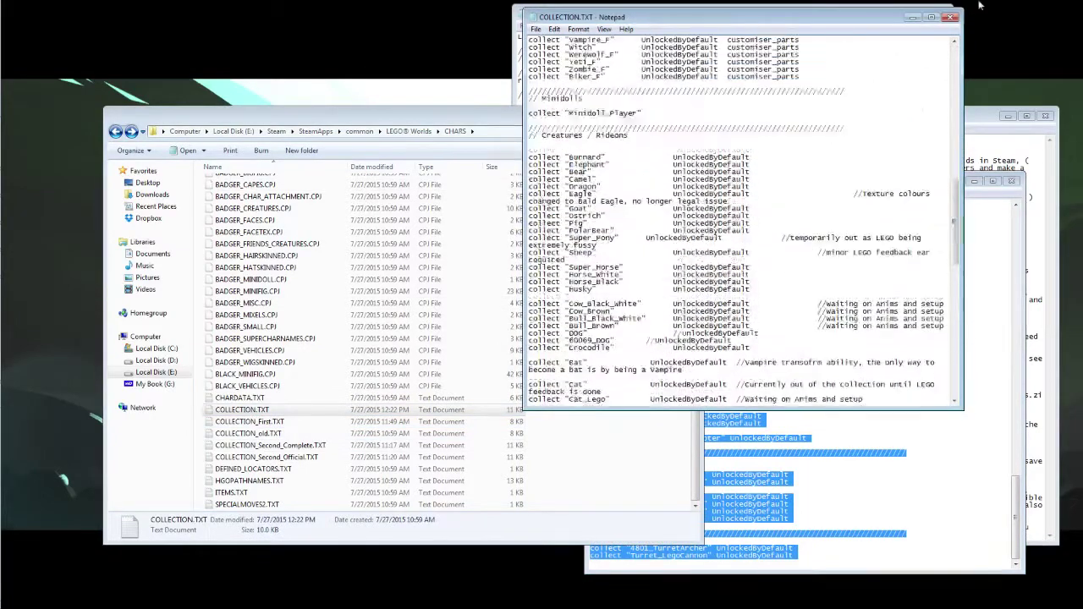
- Close COLLECTION.TXT without saving, and close the COLLECTION_Second_Complete.TXT and COLLECTION_Second_Official.TXT windows
click(951, 17)
click(546, 326)
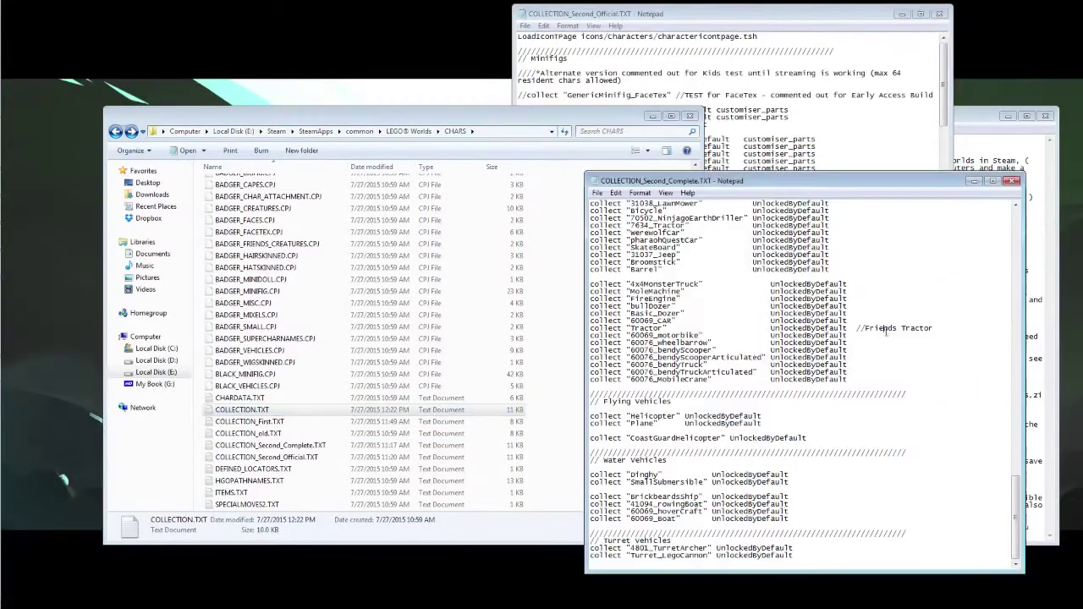
click(1013, 183)
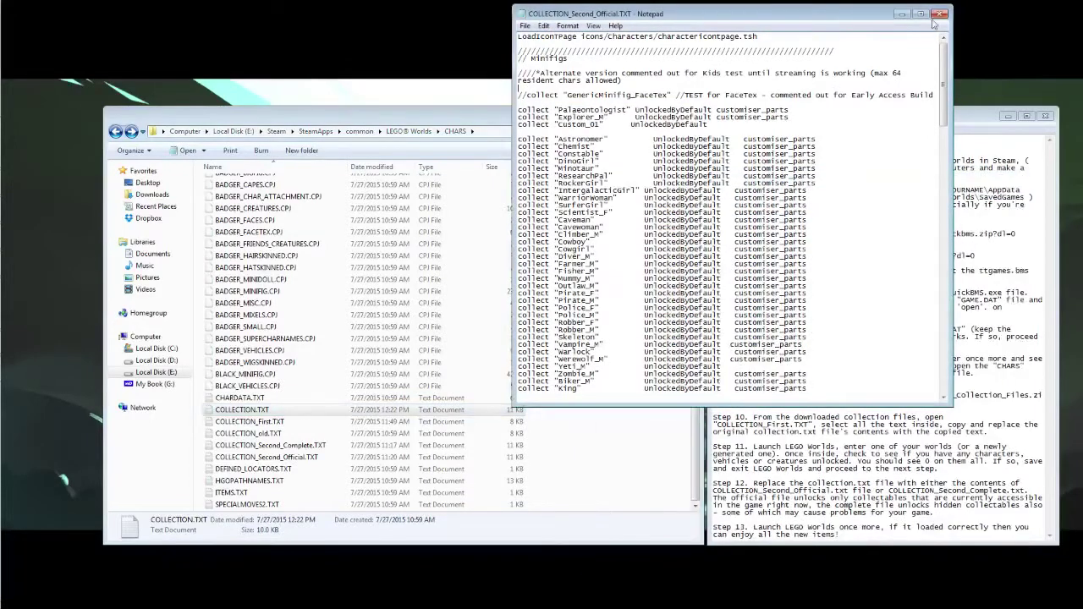
click(943, 15)
click(641, 291)
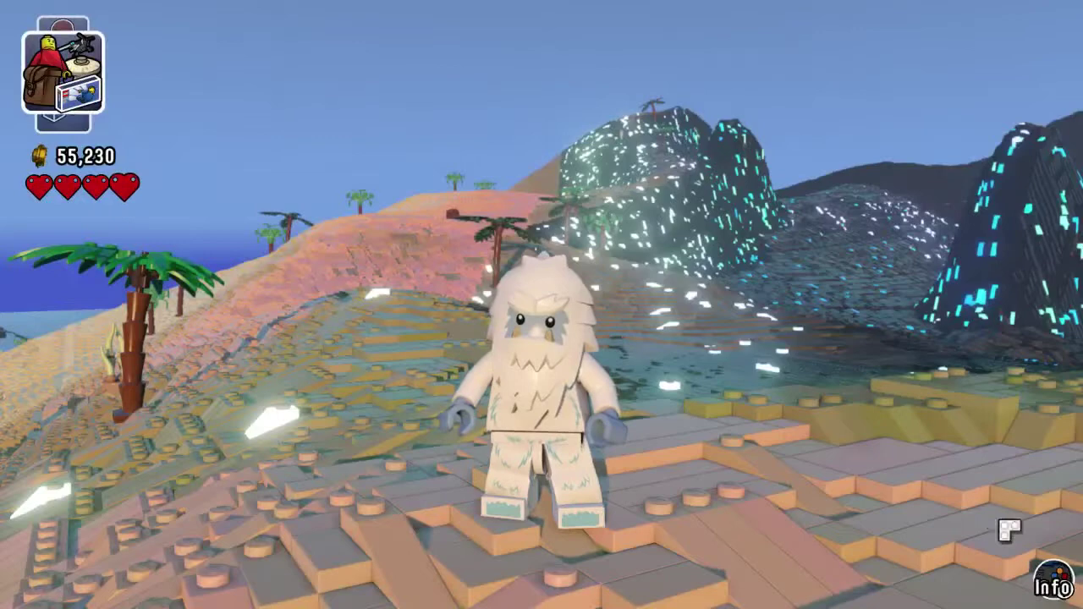
- Switch to LEGO Worlds, look through the Characters, Creatures and Vehicles categories of the inventory, and open Creatures
key(Tab)
key(Right)
key(Right)
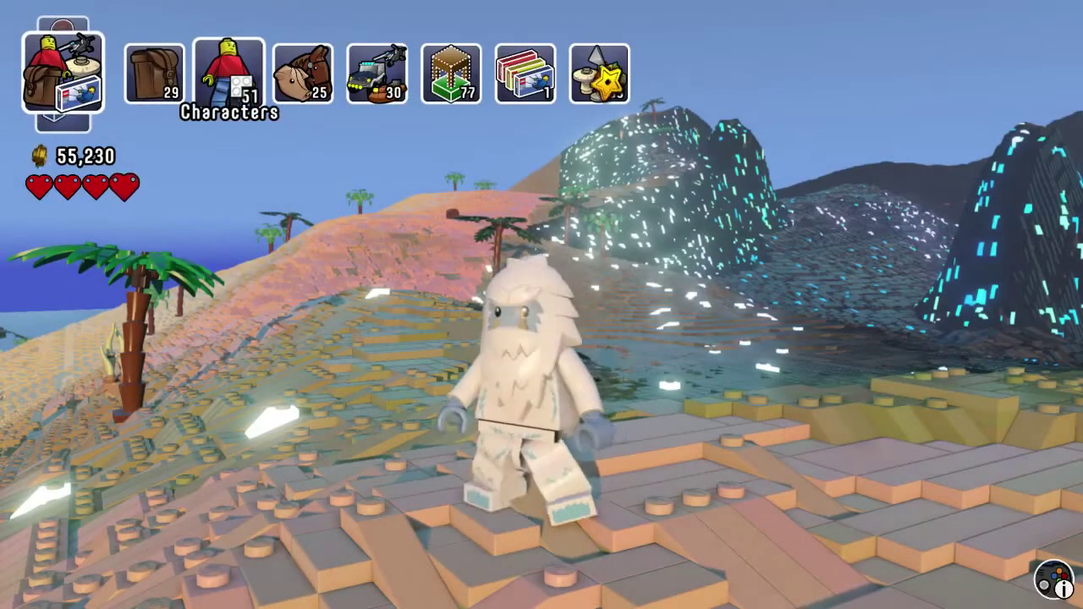
key(Right)
key(Right)
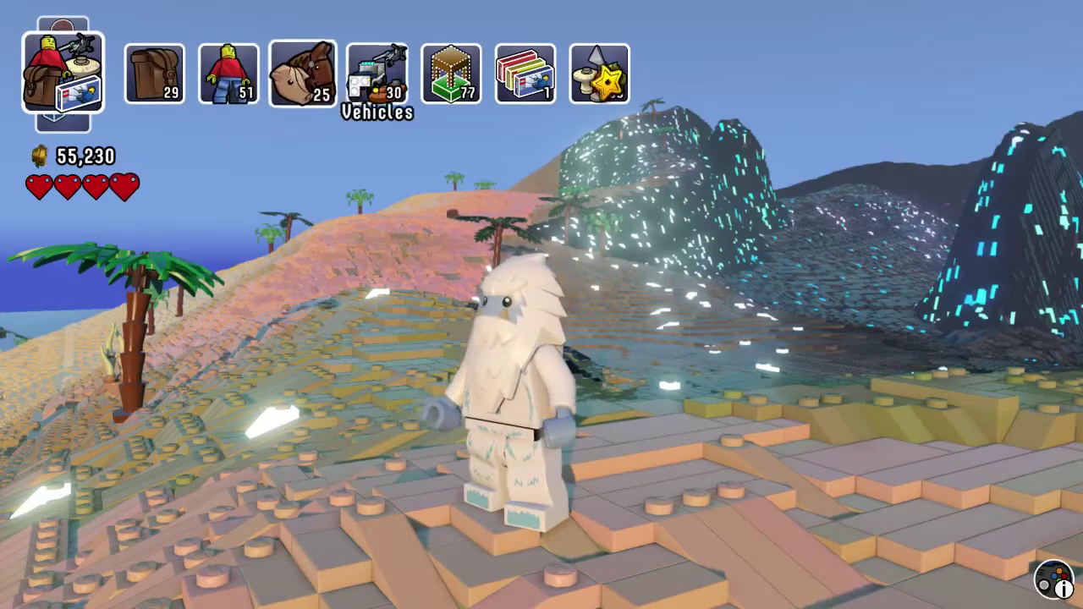
key(Left)
key(Left)
key(Right)
key(Return)
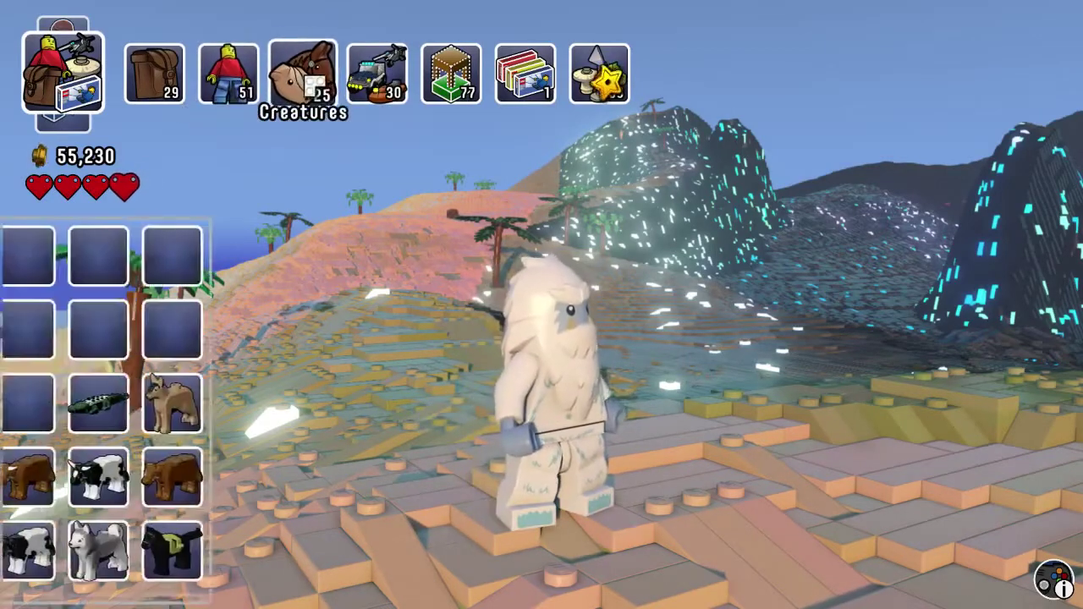
- Choose the Giraffe from the Creatures collection, place it in the world and mount it
key(Down)
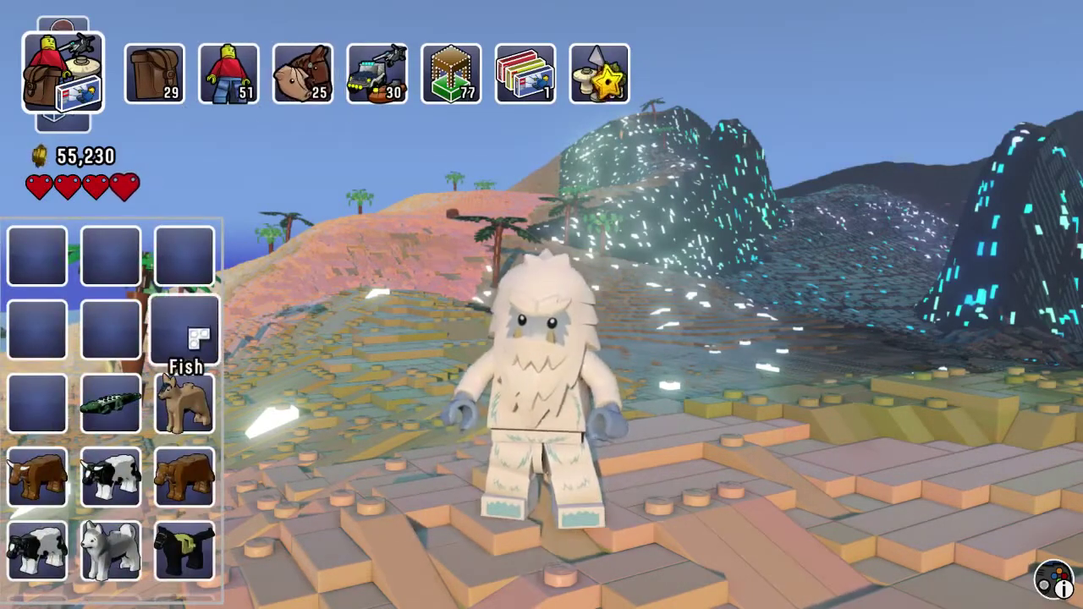
key(Left)
key(Left)
key(Up)
key(Right)
key(Right)
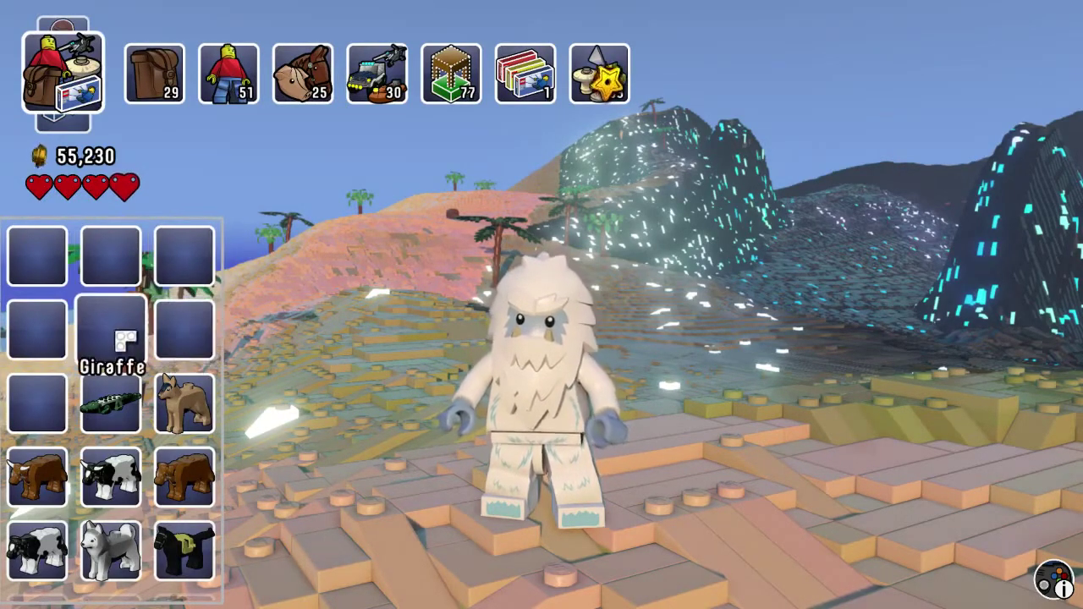
key(Return)
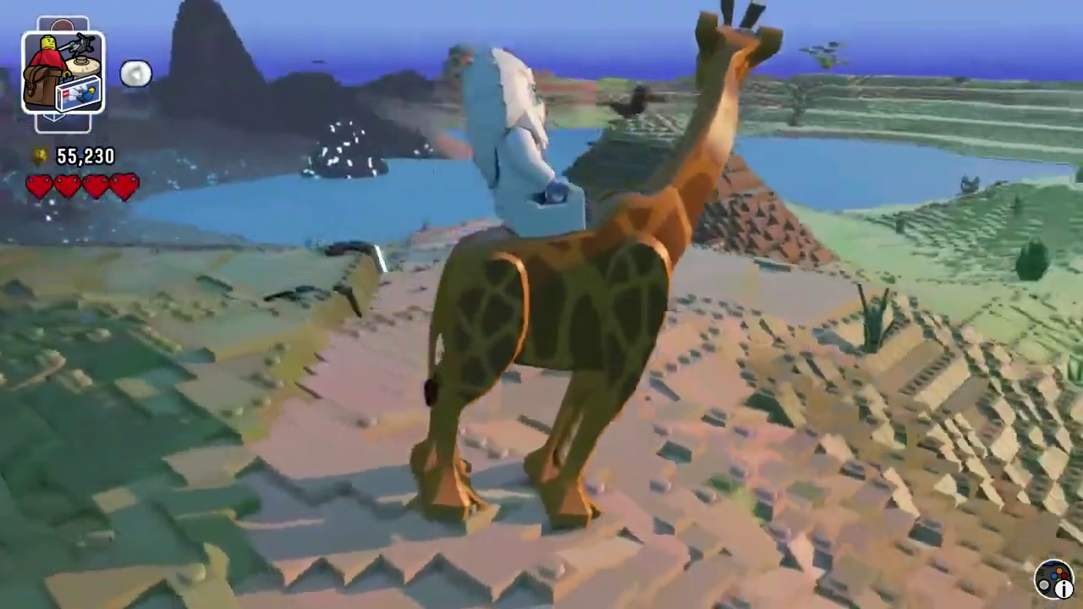
- Ride the giraffe around the hilly terrain near the water to try out the unlocked creature
key(a)
key(w)
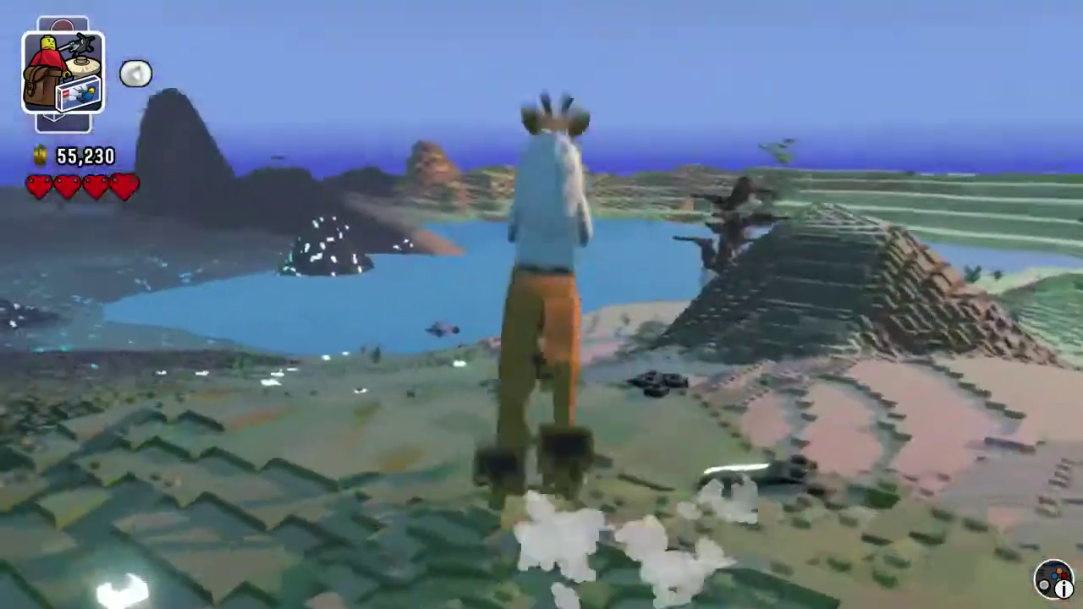
key(d)
key(s)
key(a)
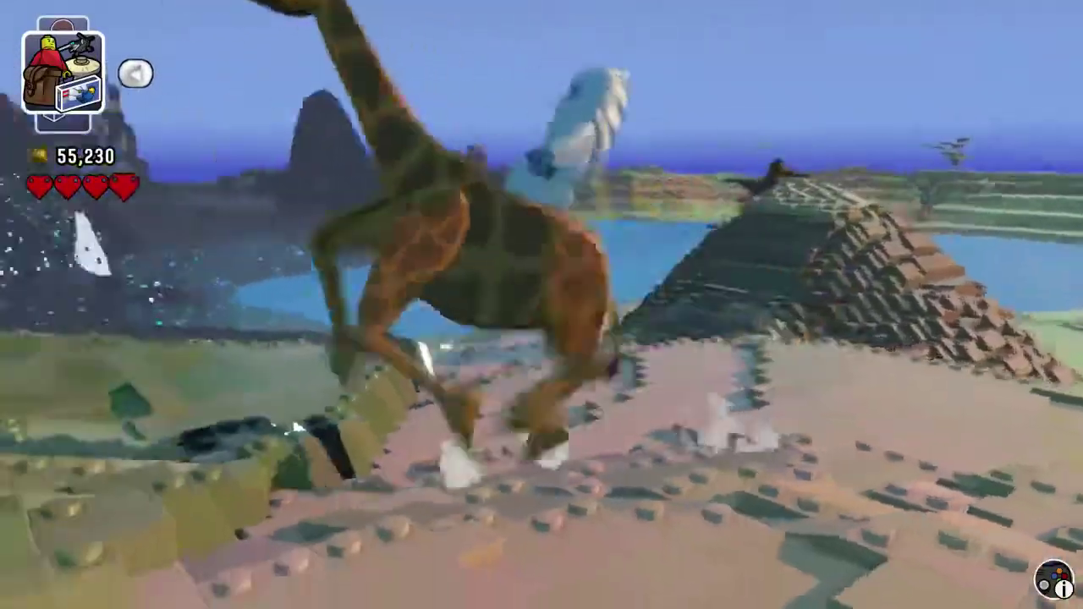
key(w)
key(d)
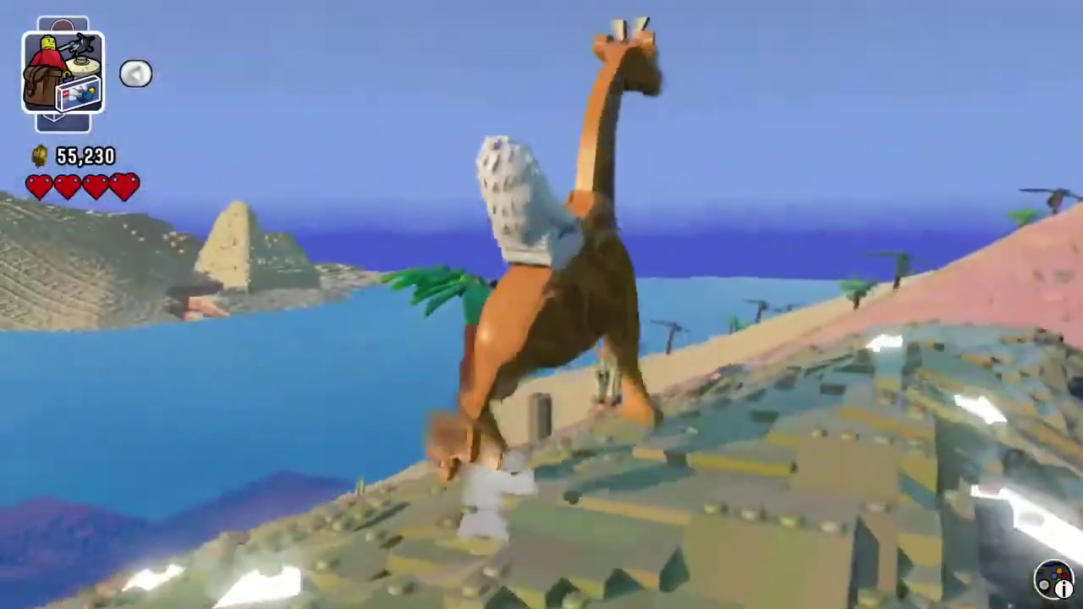
key(d)
key(w)
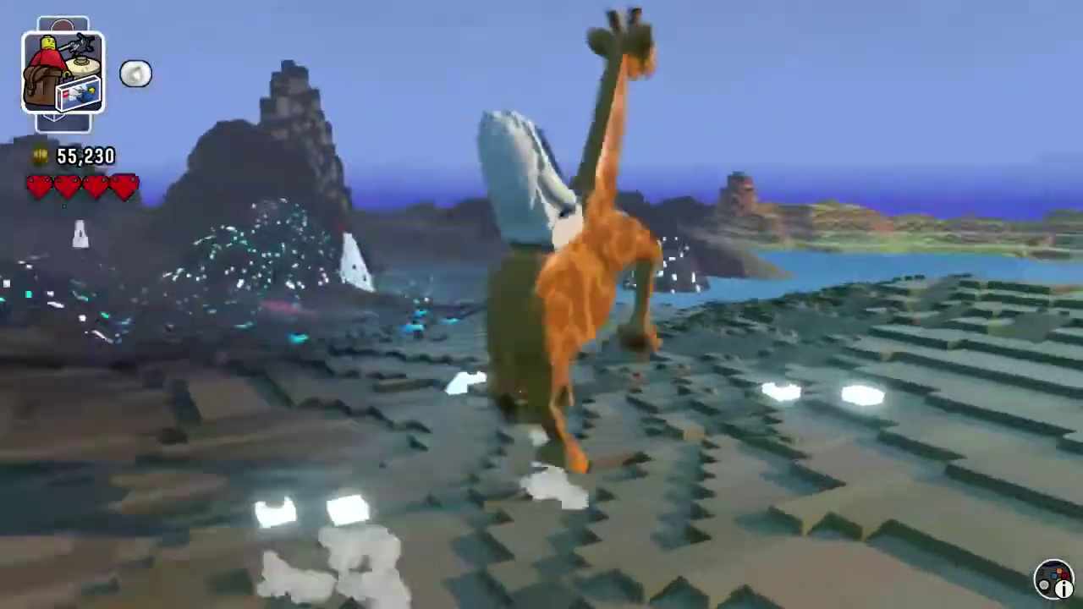
- Gallop the giraffe back and forth in tight turns across the rocky ground between the glowing hills and the lake
key(a)
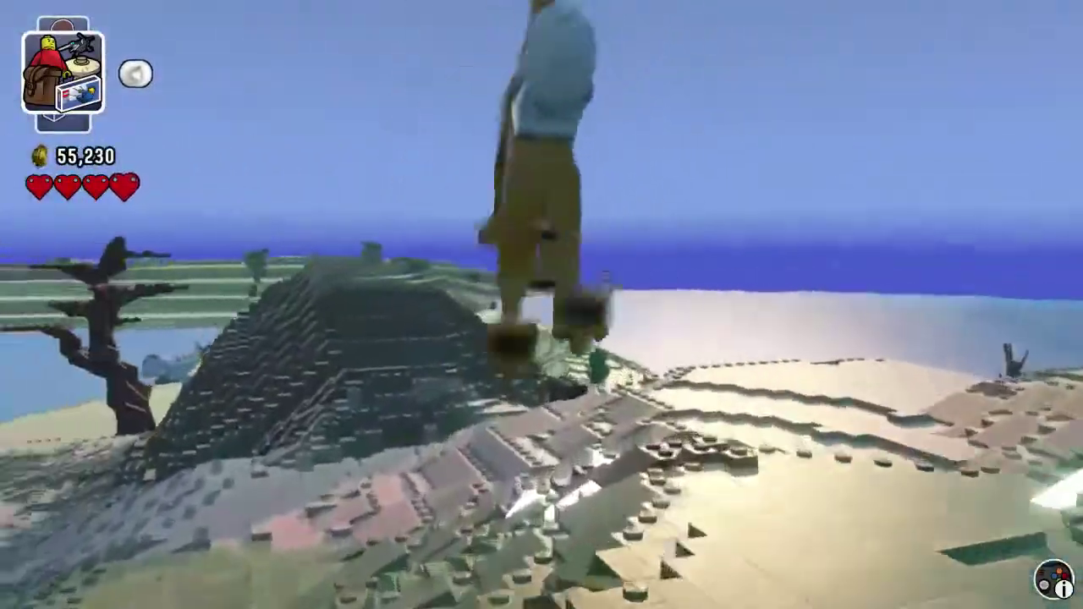
key(d)
key(d)
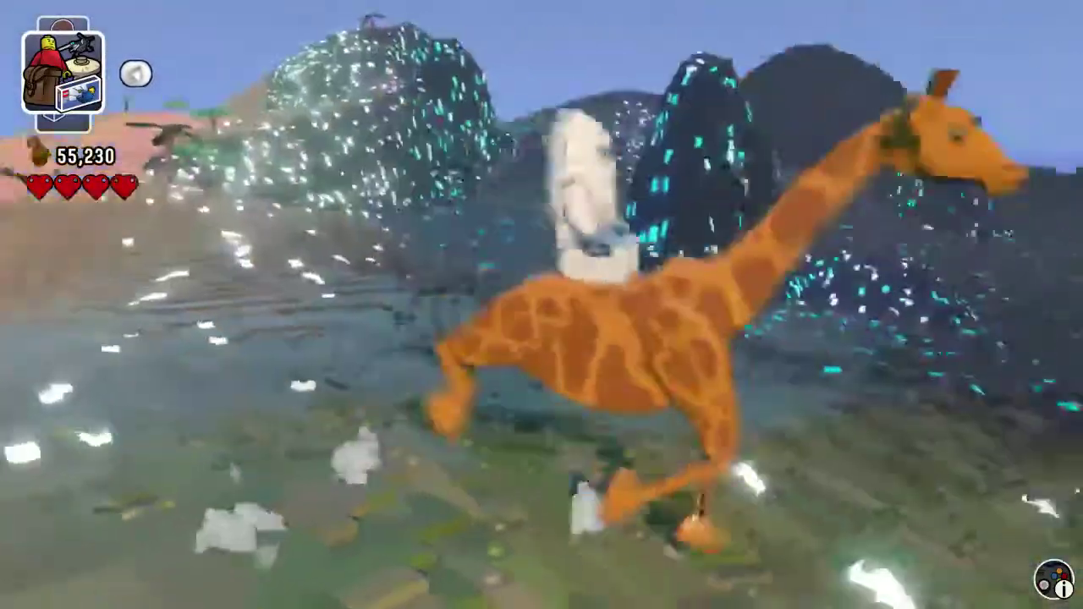
key(a)
key(w)
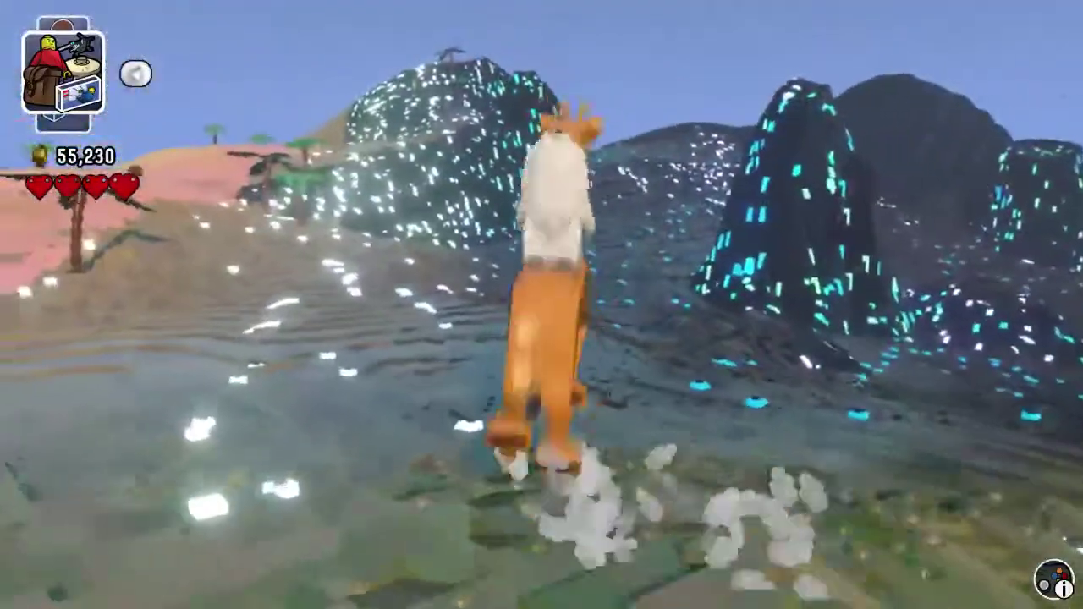
key(d)
key(a)
key(a)
key(s)
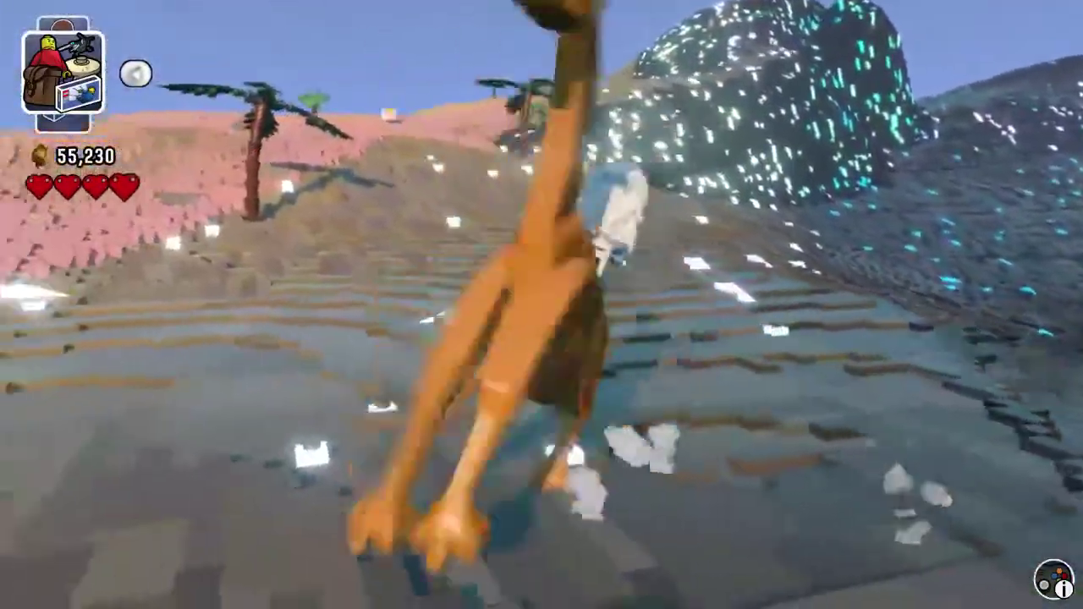
key(d)
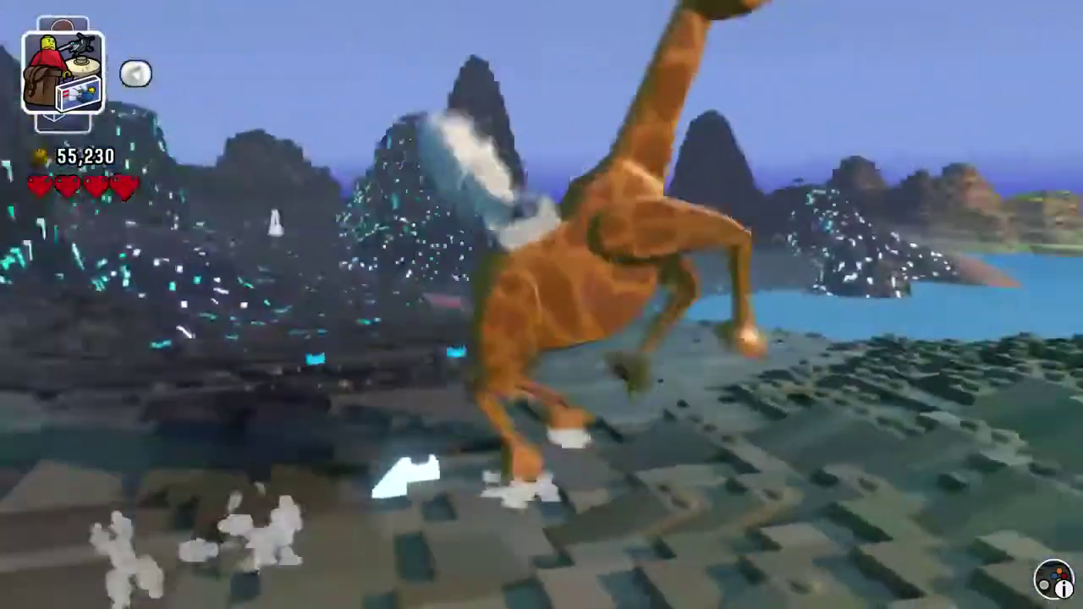
key(w)
key(a)
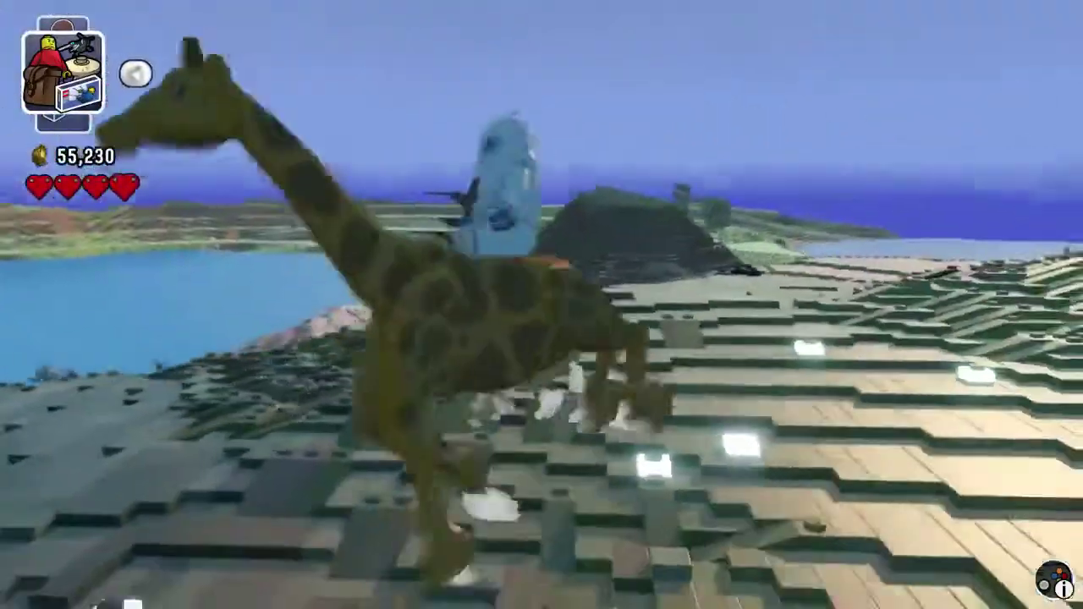
key(d)
key(s)
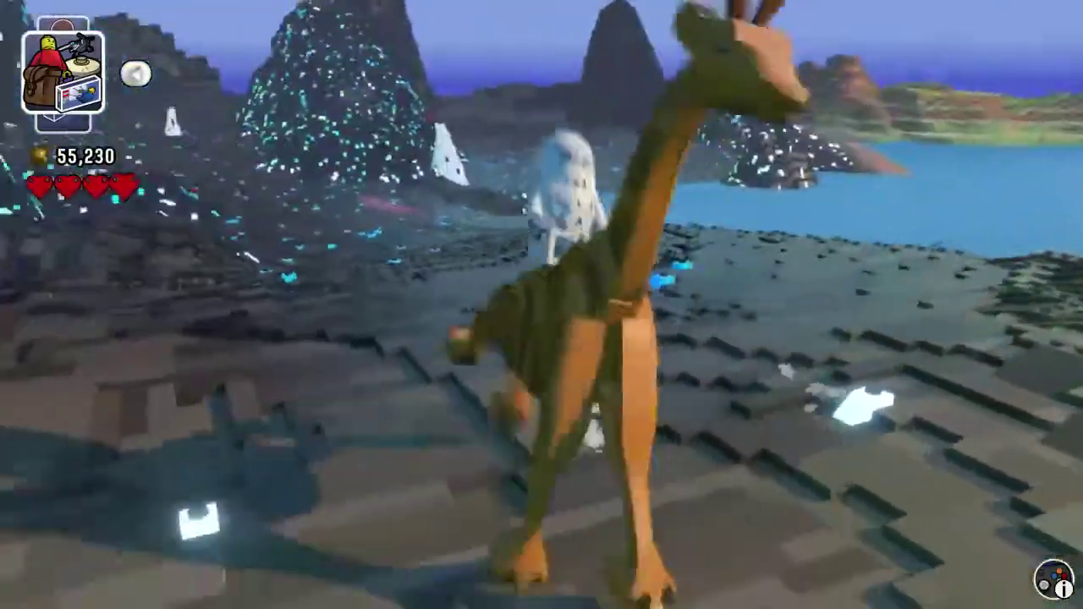
key(d)
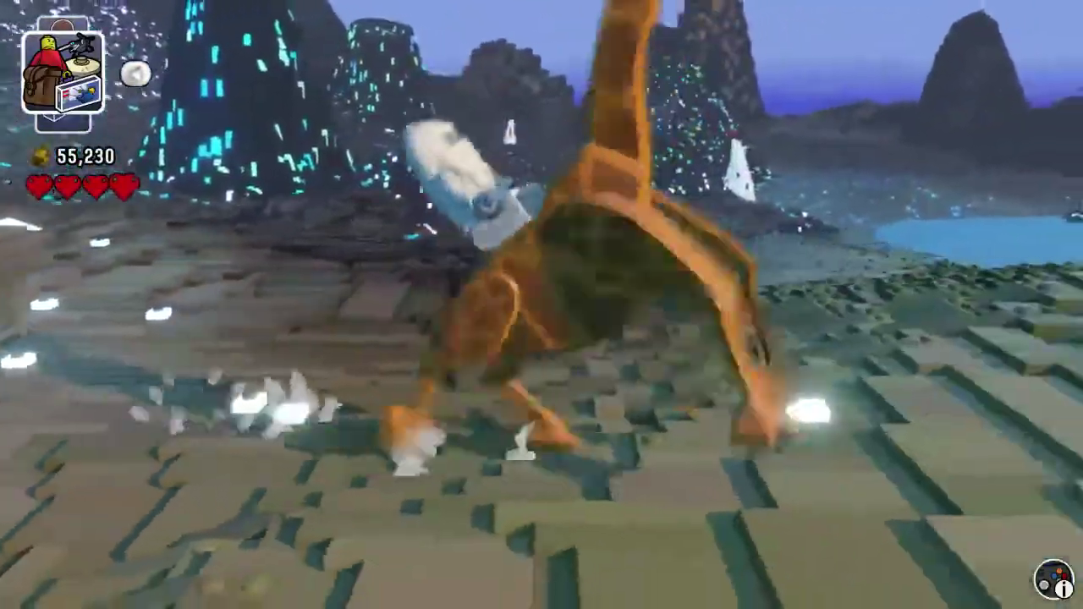
key(s)
key(a)
key(a)
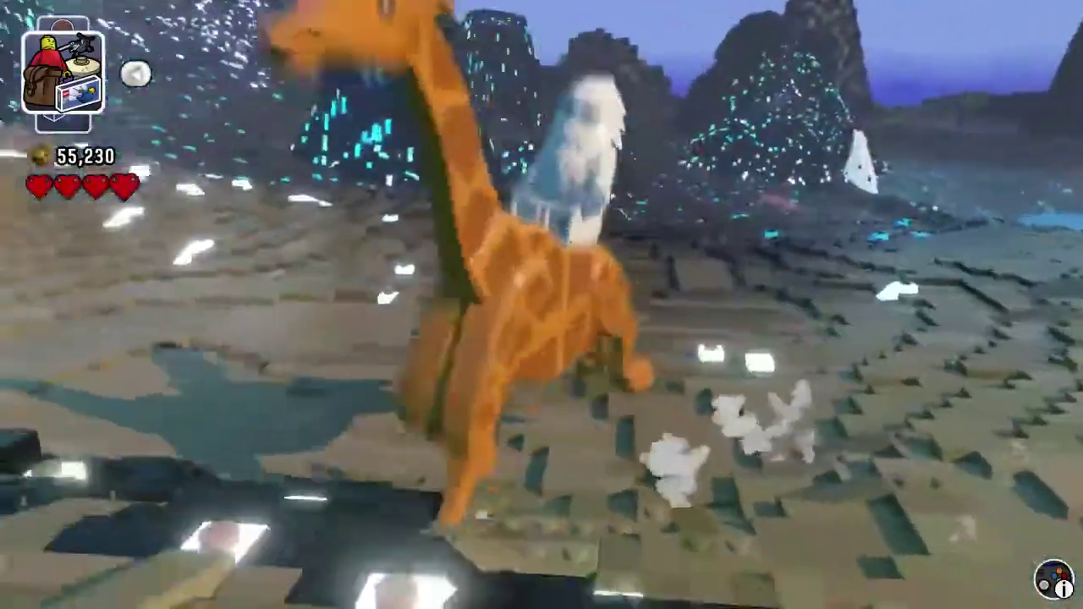